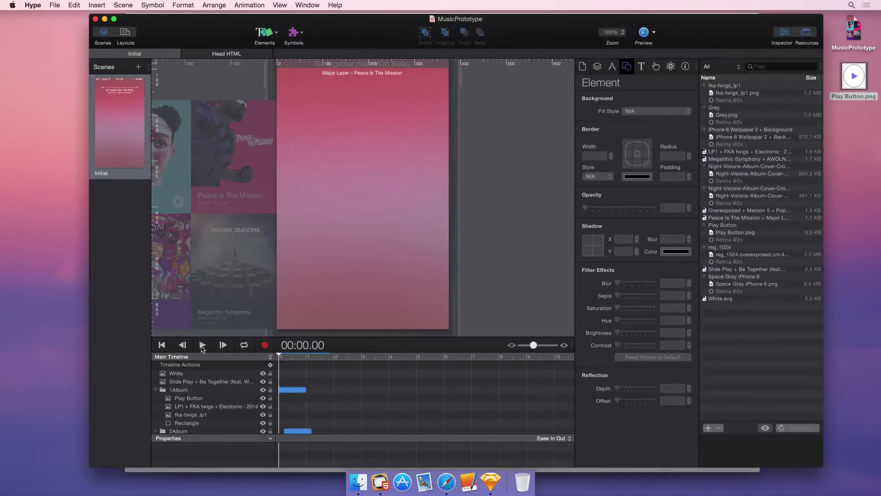
# Play the MusicPrototype timeline to watch the album covers animate into the two-by-two grid.
pyautogui.click(202, 346)
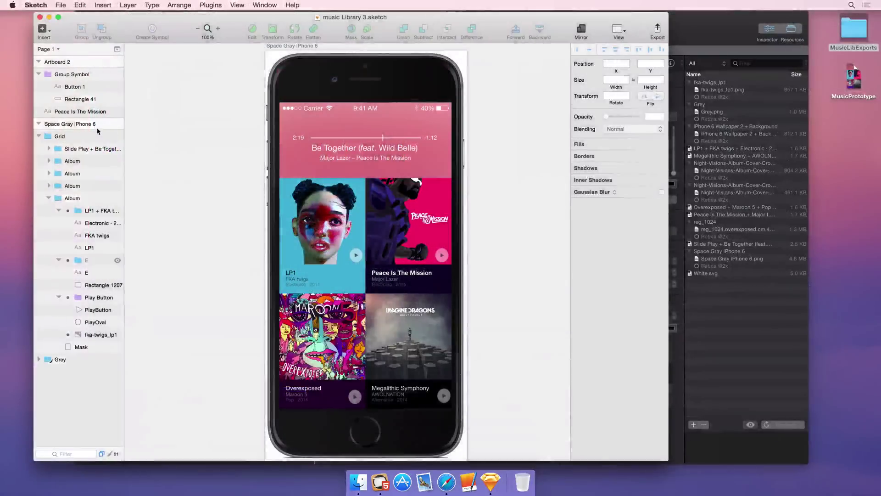
# Export only the Space Gray iPhone 6 slice as a PNG into MusicLibExports.
pyautogui.click(99, 125)
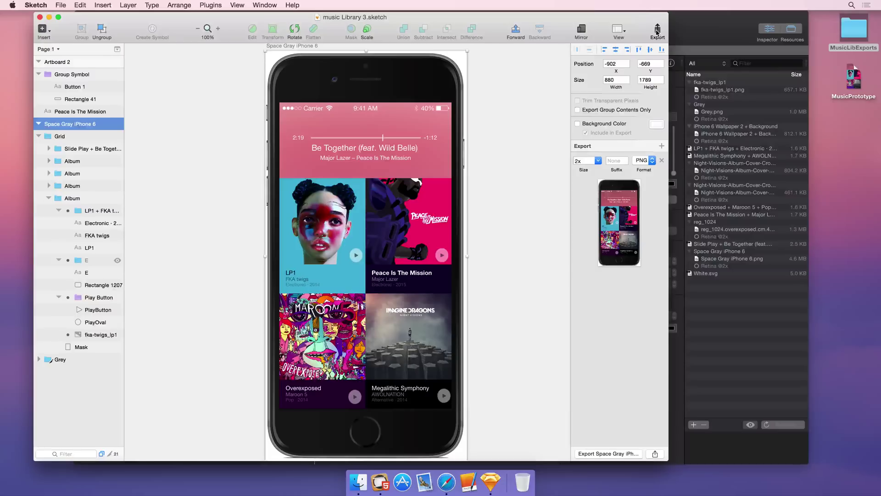
pyautogui.click(657, 31)
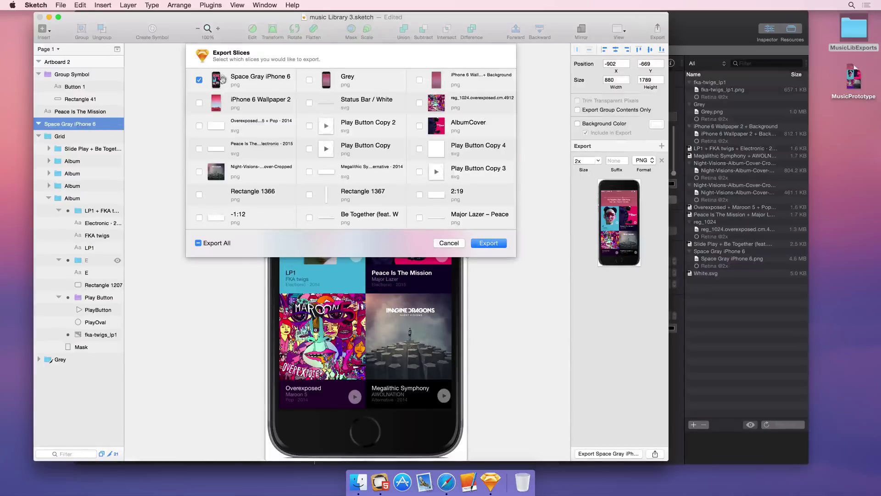
pyautogui.click(487, 244)
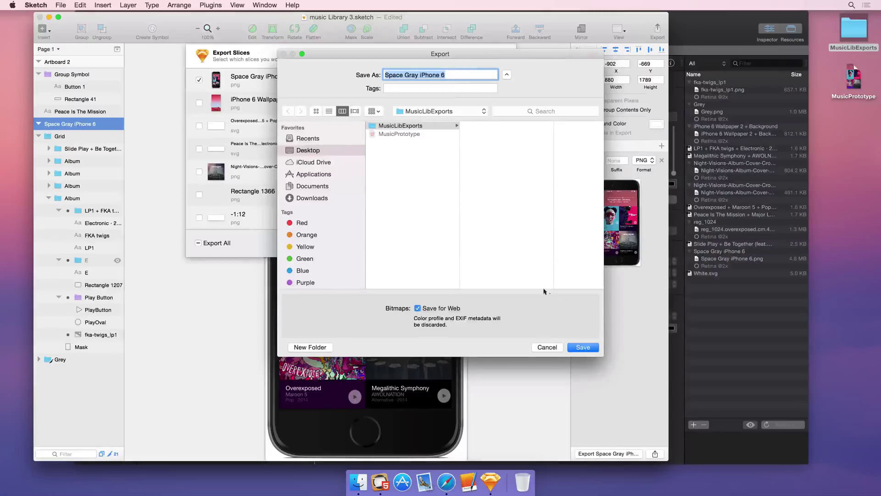
pyautogui.click(583, 347)
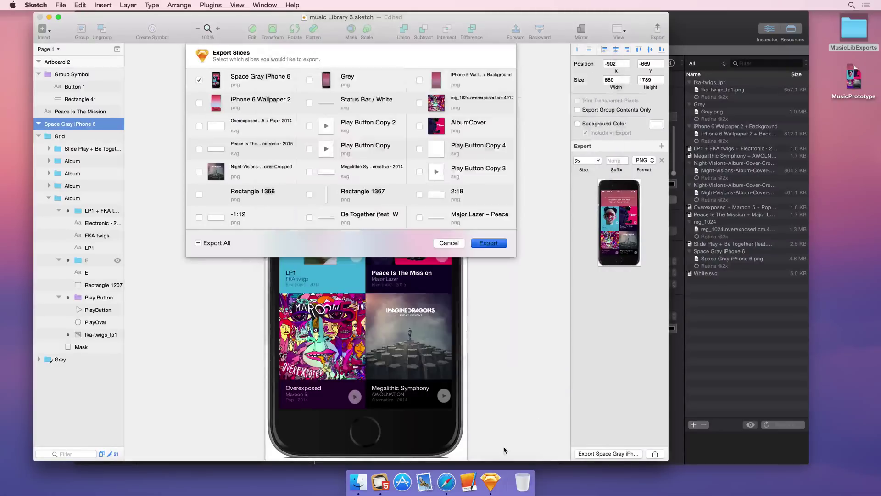
# Add a blank Hype scene and drop Space Gray iPhone 6.png from MusicLibExports onto it.
pyautogui.click(380, 484)
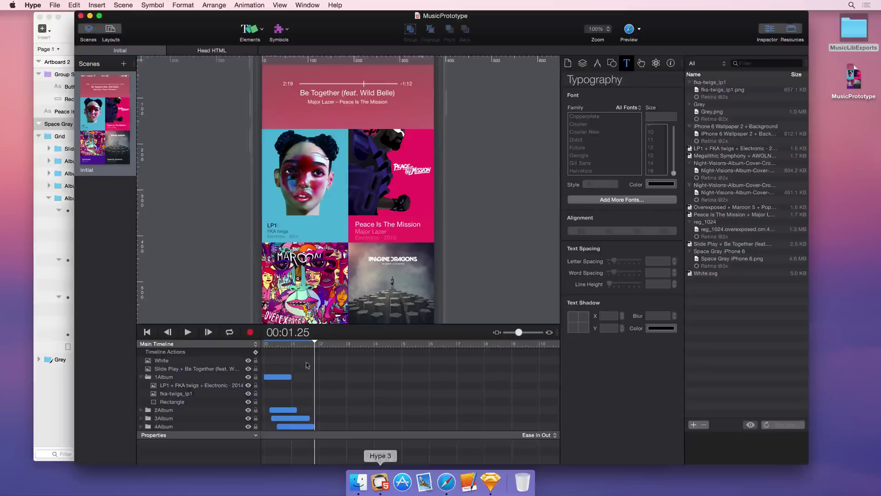
pyautogui.click(123, 63)
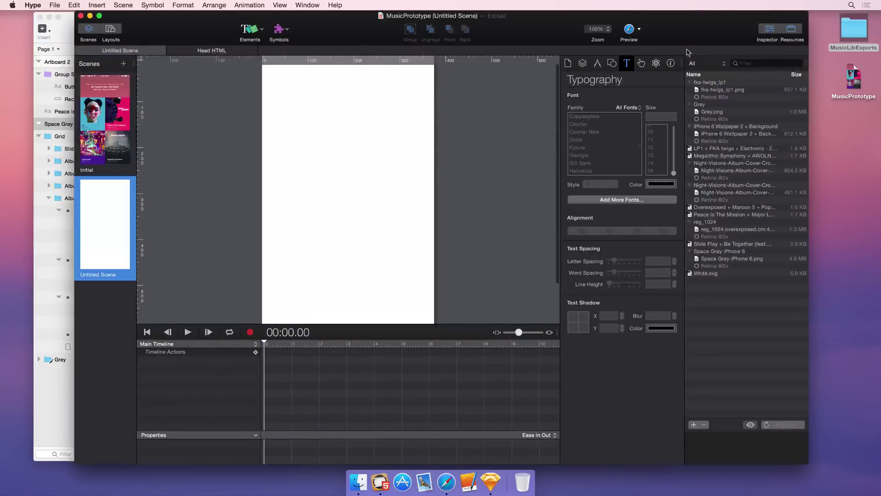
pyautogui.doubleClick(825, 47)
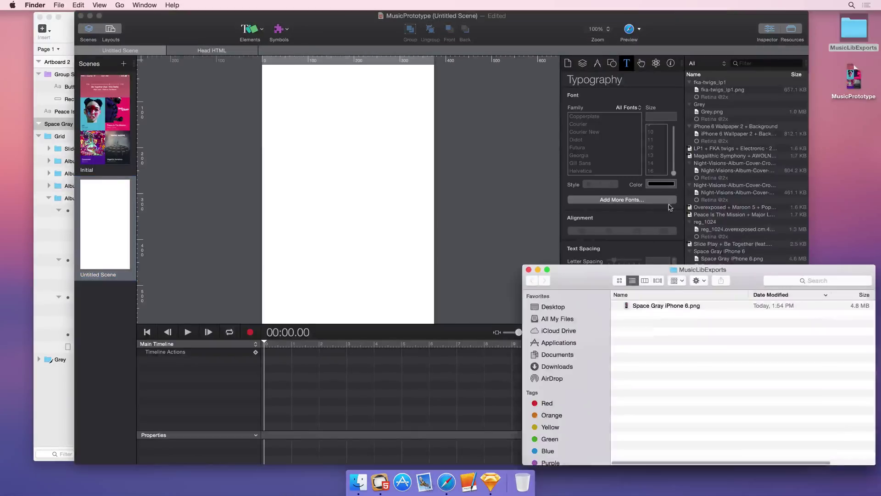
pyautogui.moveTo(665, 304); pyautogui.dragTo(321, 160)
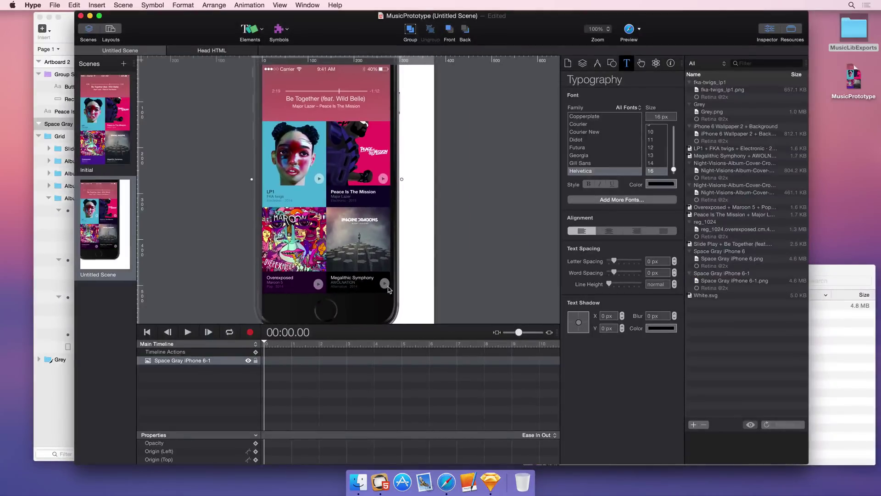
pyautogui.scroll(-5, 391, 289)
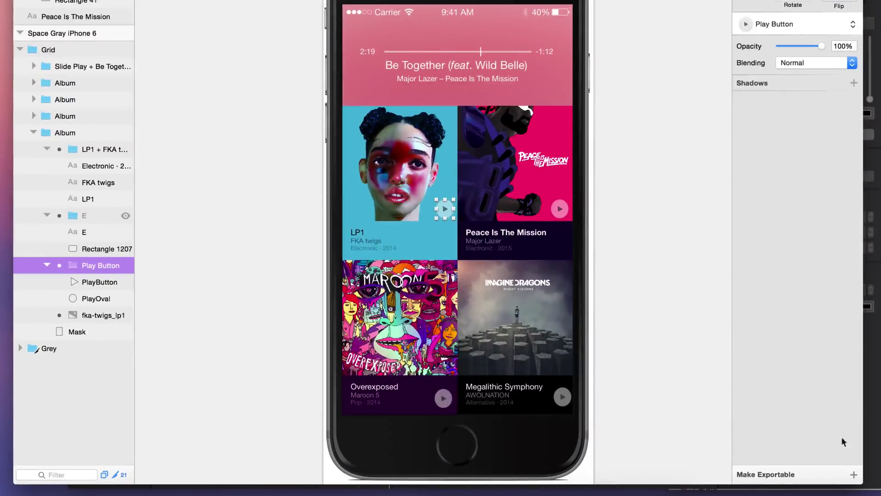
# Give the Play Button layer an SVG export setting and save Play Button.svg to MusicLibExports.
pyautogui.click(853, 474)
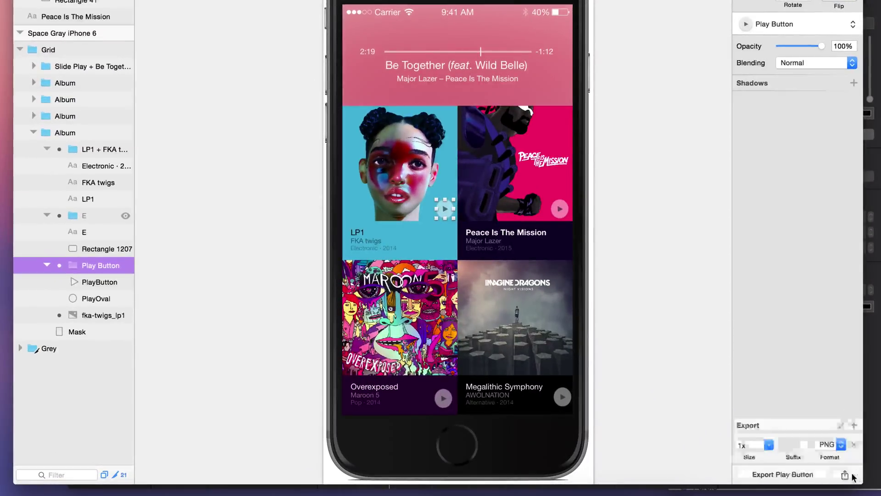
pyautogui.click(842, 450)
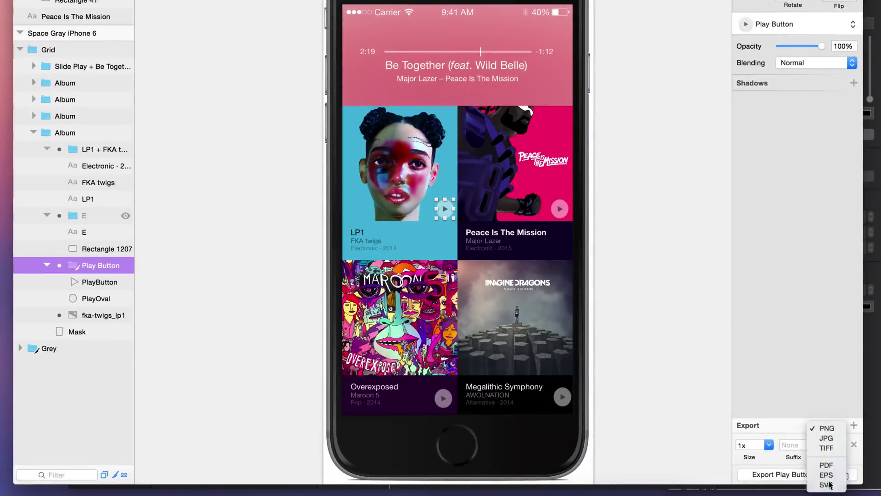
pyautogui.click(829, 480)
pyautogui.click(826, 477)
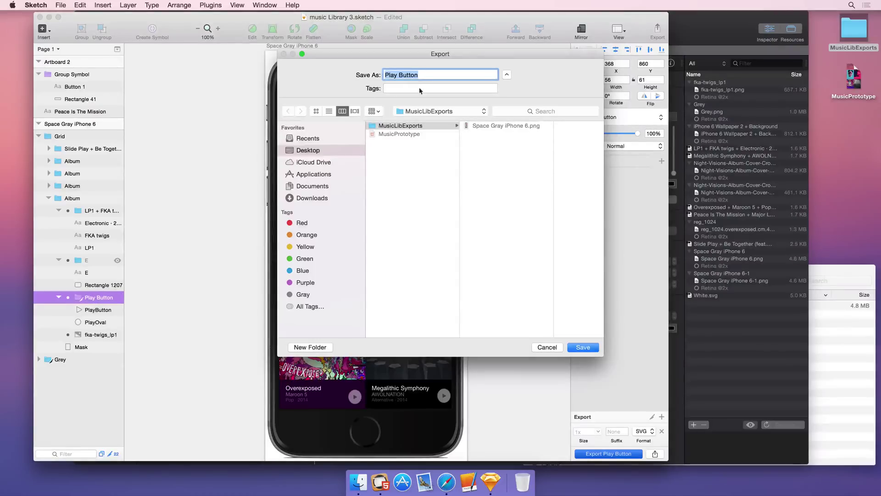
pyautogui.click(573, 347)
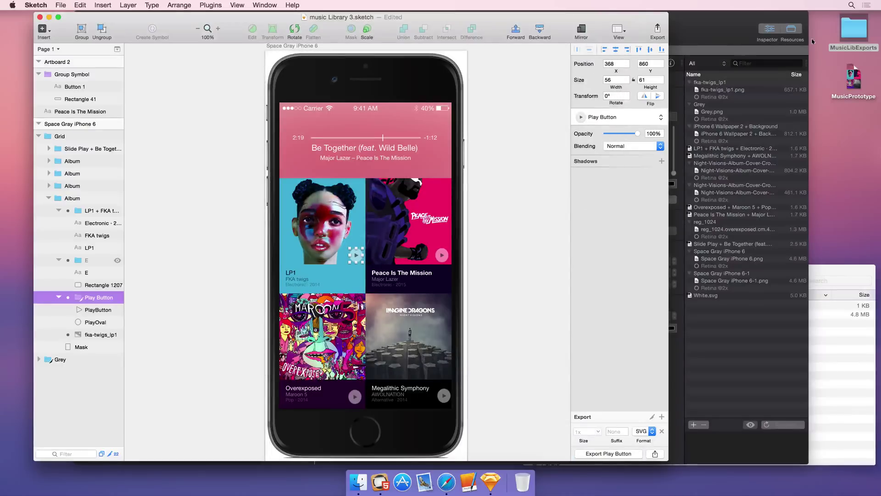
# Preview the exported Play Button.svg in the MusicLibExports folder.
pyautogui.doubleClick(850, 36)
pyautogui.click(662, 309)
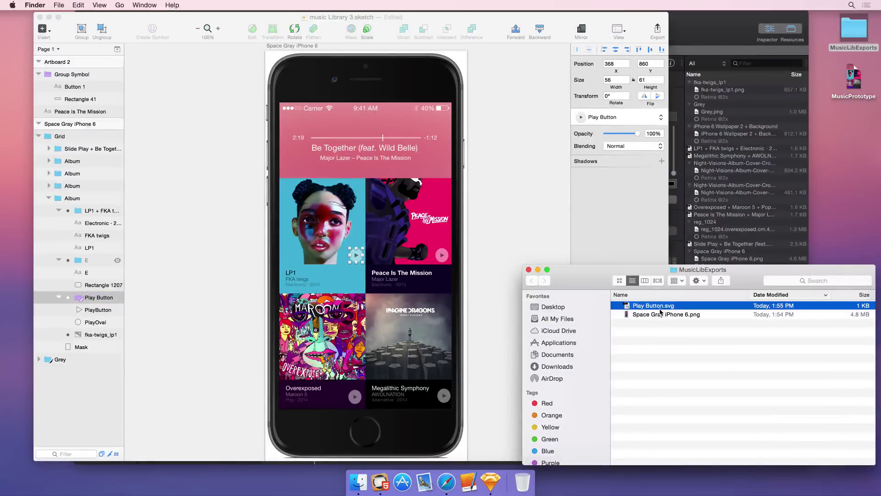
pyautogui.press('space')
pyautogui.press('space')
# Export the PlayButton triangle and PlayOval layers as separate SVG files.
pyautogui.click(115, 298)
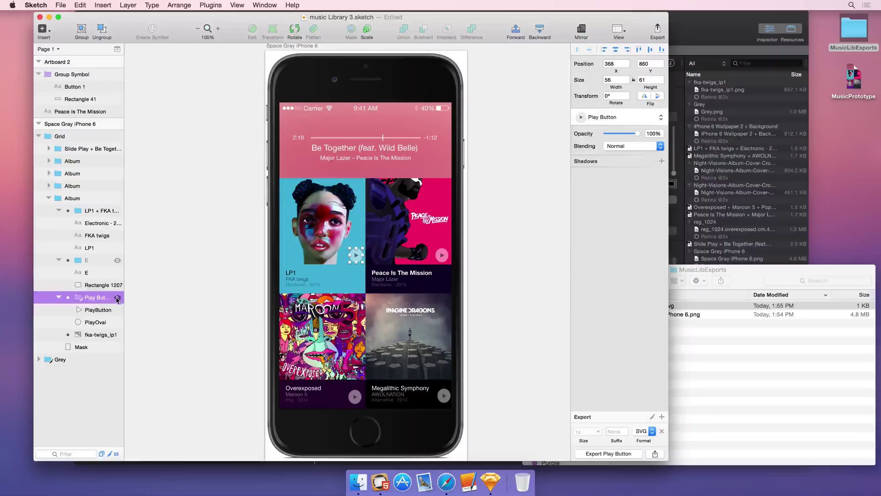
pyautogui.click(97, 310)
pyautogui.keyDown('shift'); pyautogui.click(97, 323); pyautogui.keyUp('shift')
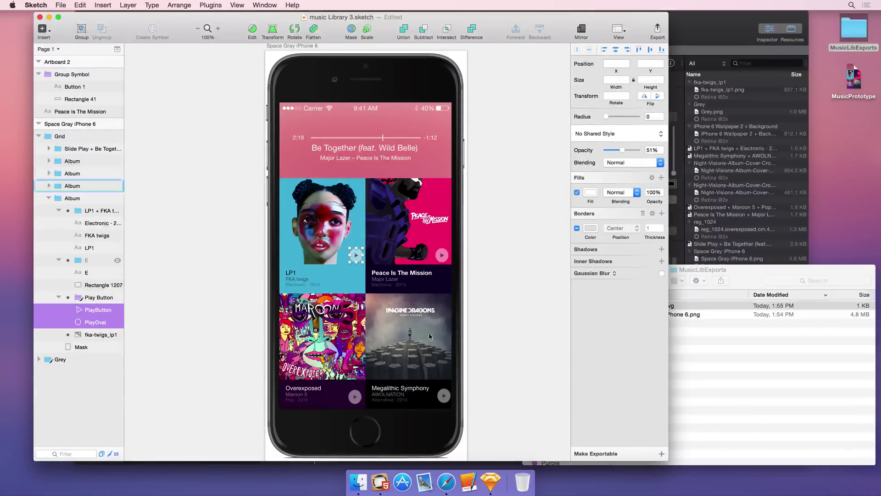
pyautogui.click(661, 454)
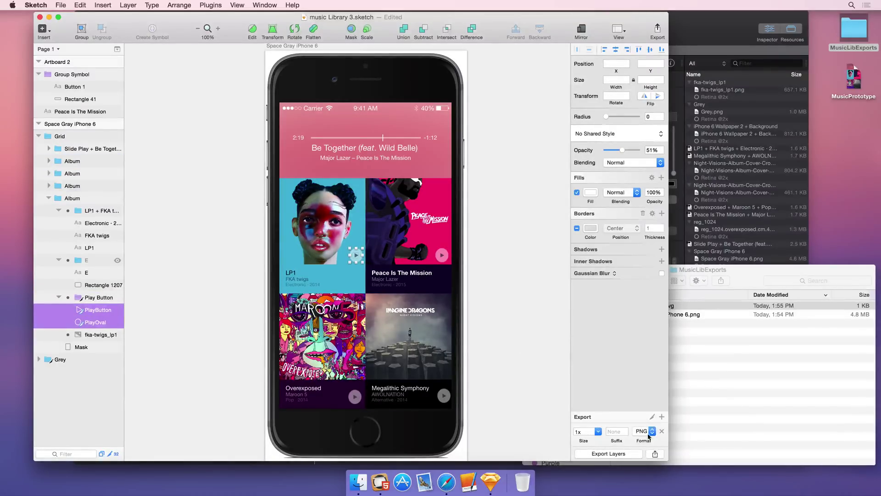
pyautogui.click(648, 433)
pyautogui.click(645, 467)
pyautogui.click(625, 454)
pyautogui.click(591, 271)
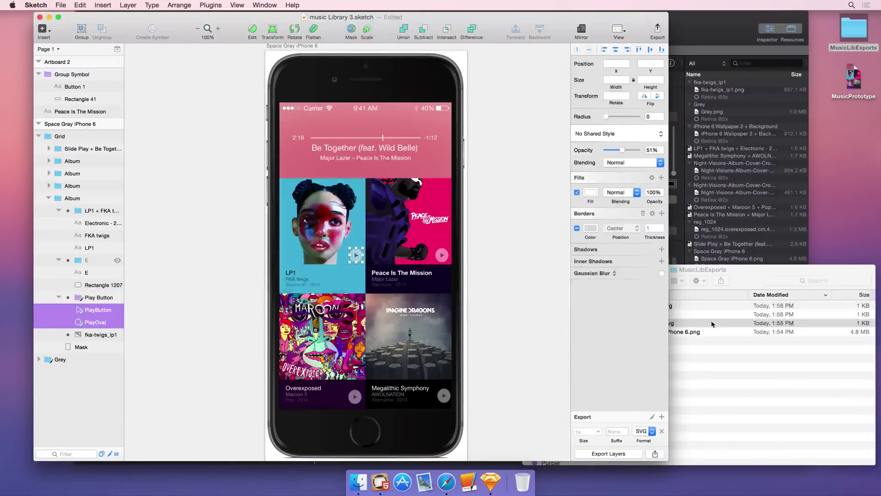
# Preview PlayButton.svg and PlayOval.svg in MusicLibExports, then return to the Hype prototype.
pyautogui.click(662, 323)
pyautogui.click(658, 309)
pyautogui.press('space')
pyautogui.press('Down')
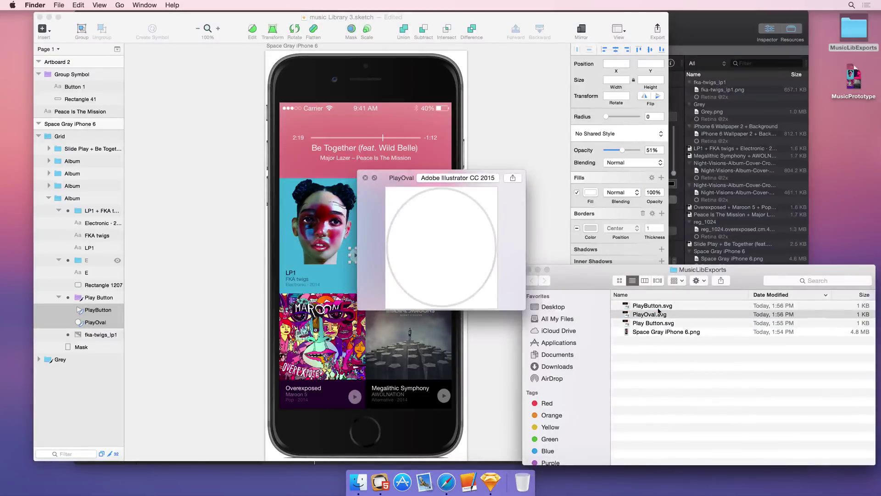
pyautogui.press('space')
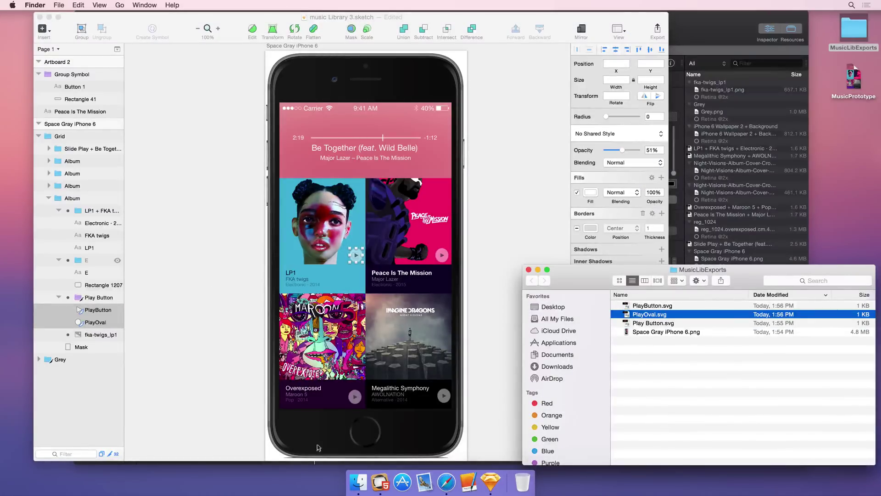
pyautogui.click(381, 481)
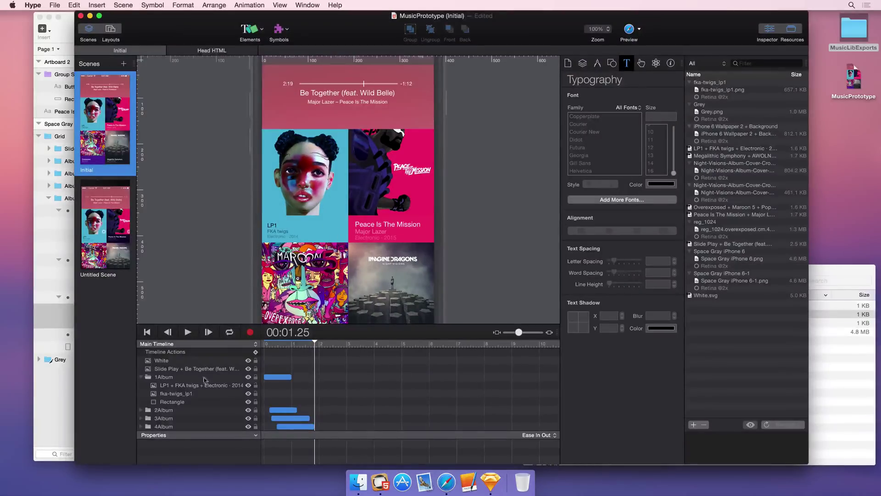
# Select the 1Album group and preview Play Button.svg in MusicLibExports.
pyautogui.click(178, 378)
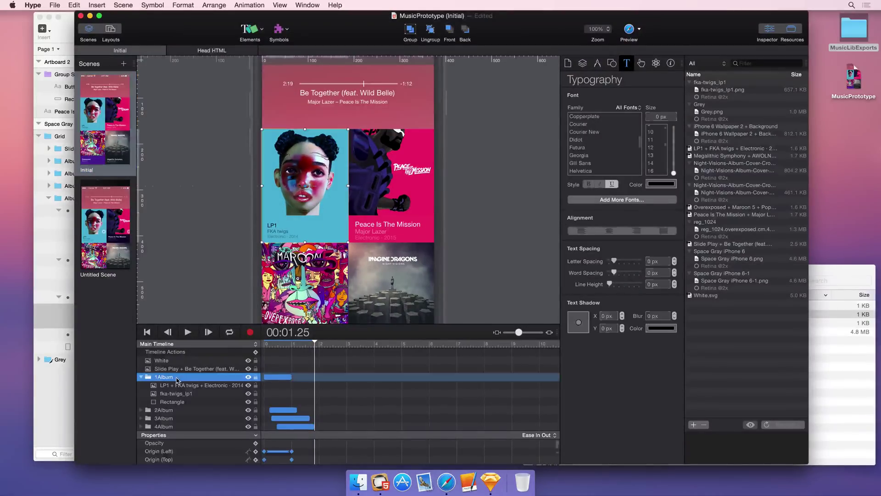
pyautogui.click(842, 356)
pyautogui.click(654, 306)
pyautogui.click(652, 323)
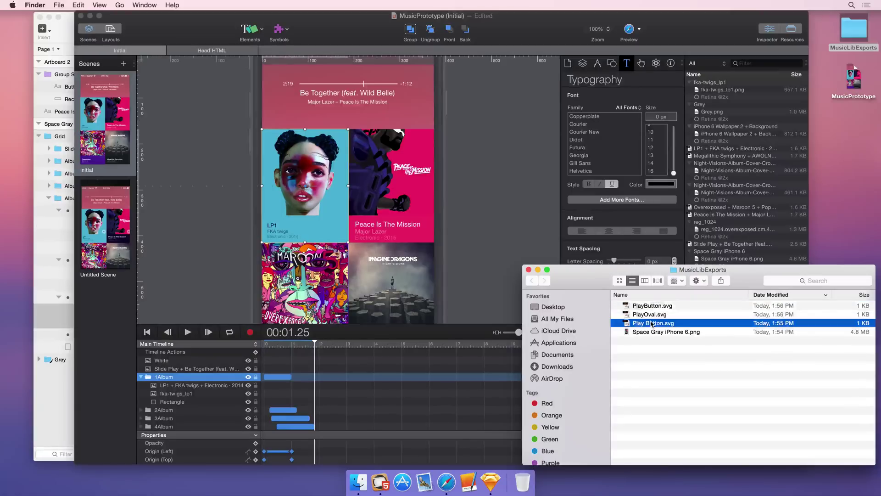
pyautogui.press('space')
pyautogui.press('space')
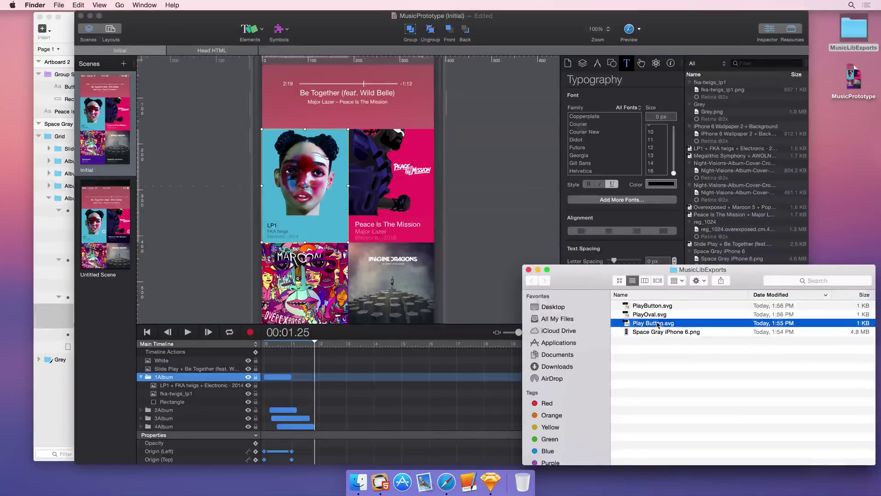
# Place Play Button.svg on the LP1 tile inside 1Album and shrink it to fit.
pyautogui.moveTo(657, 324); pyautogui.dragTo(327, 227)
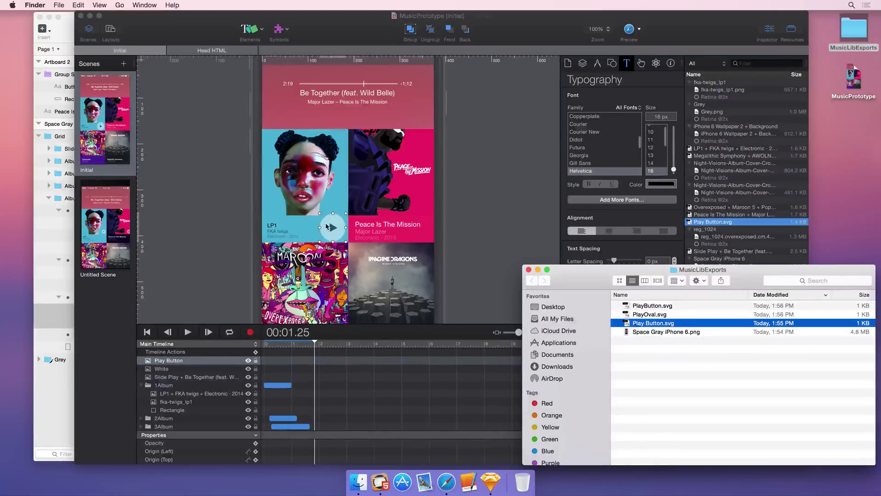
pyautogui.moveTo(169, 361); pyautogui.dragTo(181, 388)
pyautogui.click(320, 214)
pyautogui.moveTo(320, 214)
pyautogui.mouseDown()
pyautogui.moveTo(335, 232)
pyautogui.moveTo(329, 227)
pyautogui.mouseUp()
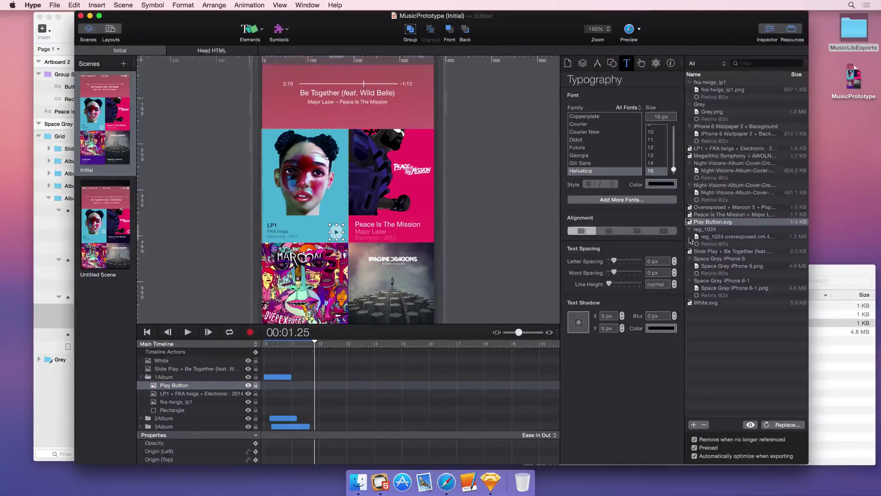
pyautogui.click(740, 223)
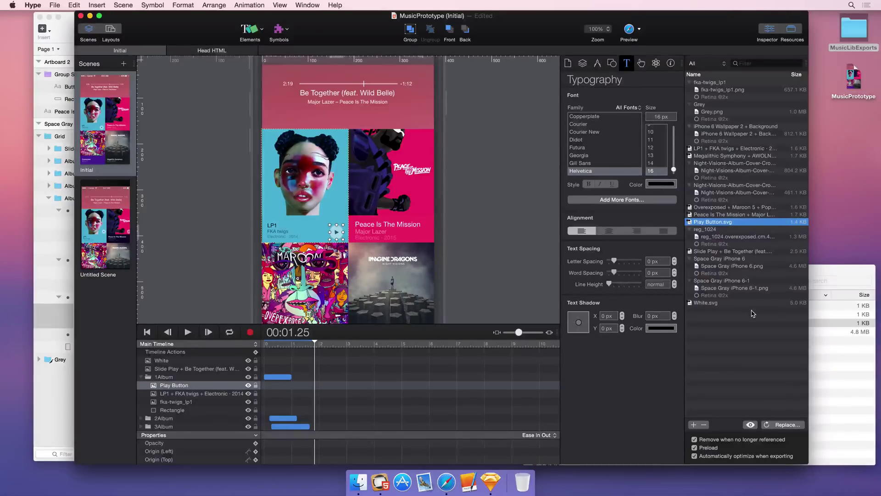
pyautogui.click(834, 270)
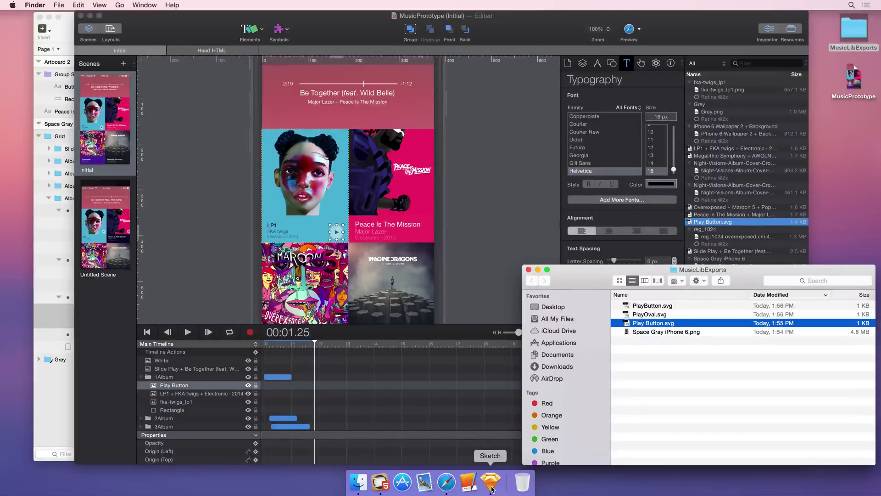
# Change the PlayOval circle's fill colour to blue-purple 4E5AE2.
pyautogui.click(491, 489)
pyautogui.click(105, 297)
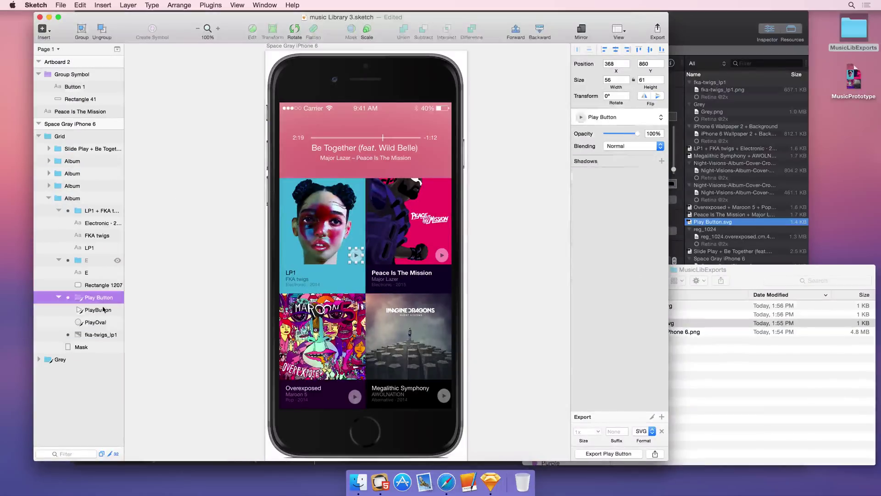
pyautogui.click(98, 321)
pyautogui.click(592, 212)
pyautogui.click(591, 176)
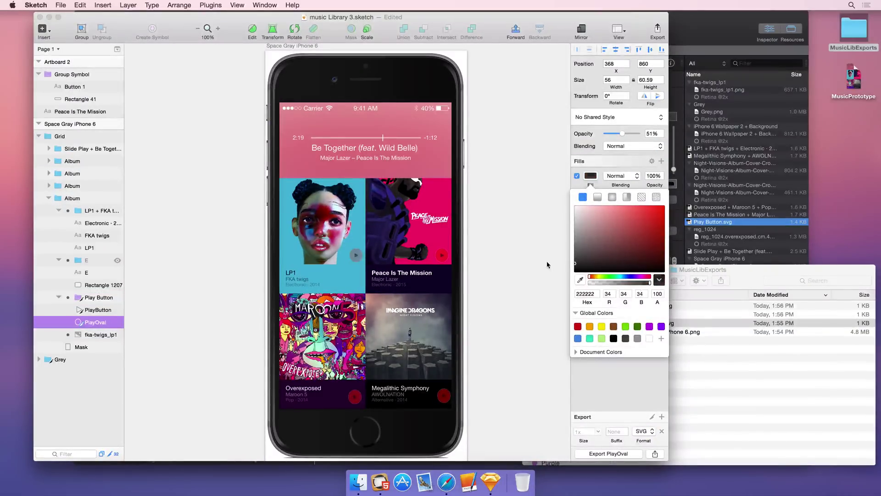
pyautogui.click(577, 263)
pyautogui.moveTo(600, 280); pyautogui.dragTo(629, 276)
pyautogui.moveTo(630, 244); pyautogui.dragTo(633, 215)
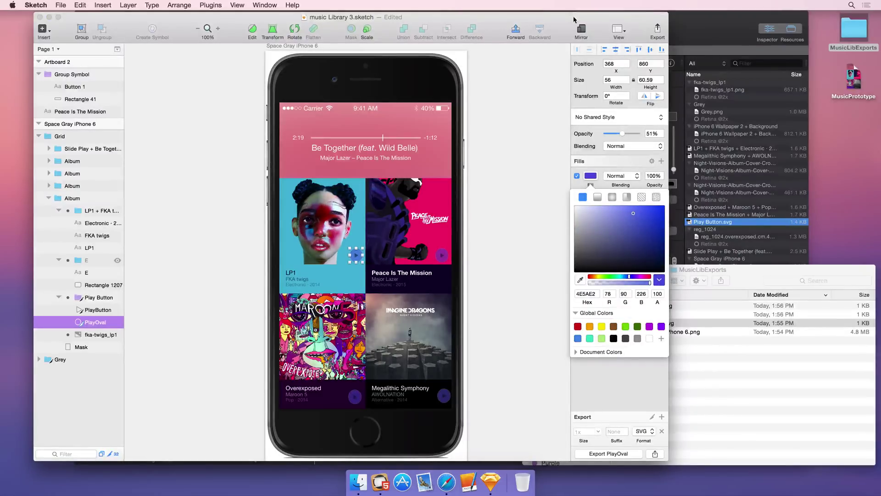
pyautogui.click(90, 317)
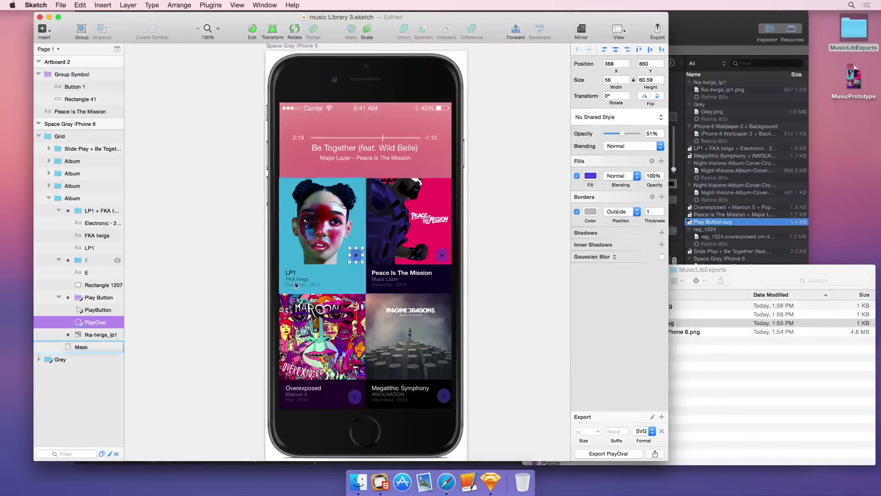
# Re-export Play Button.svg to MusicLibExports, replacing the existing file.
pyautogui.click(90, 298)
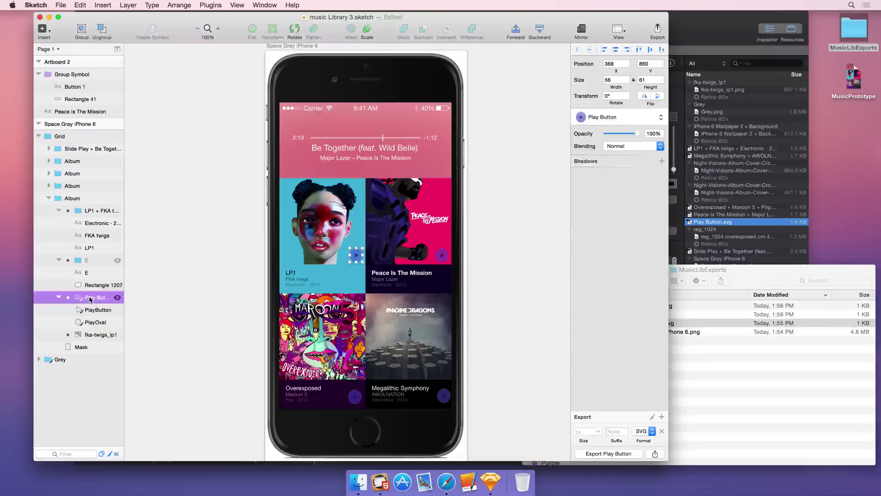
pyautogui.click(600, 455)
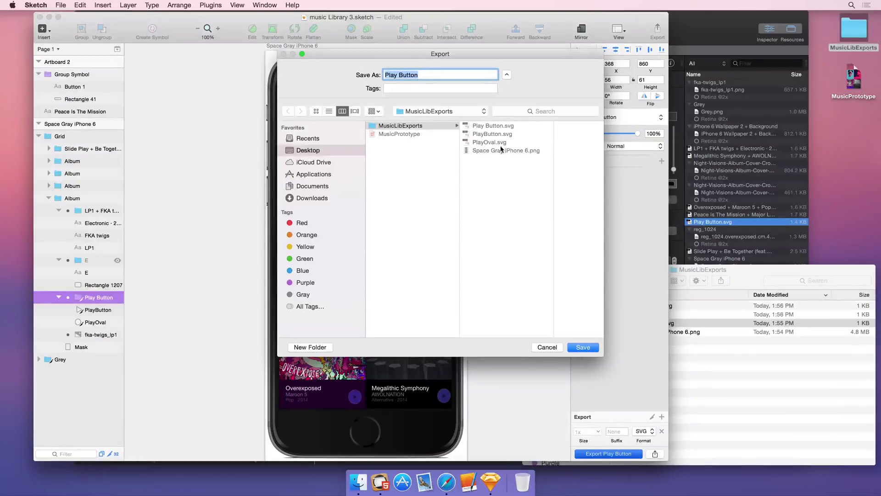
pyautogui.click(580, 347)
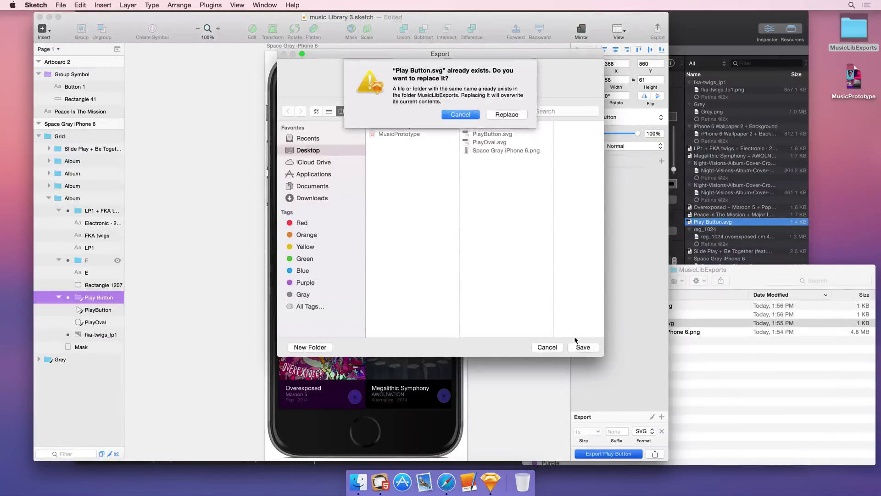
pyautogui.click(503, 117)
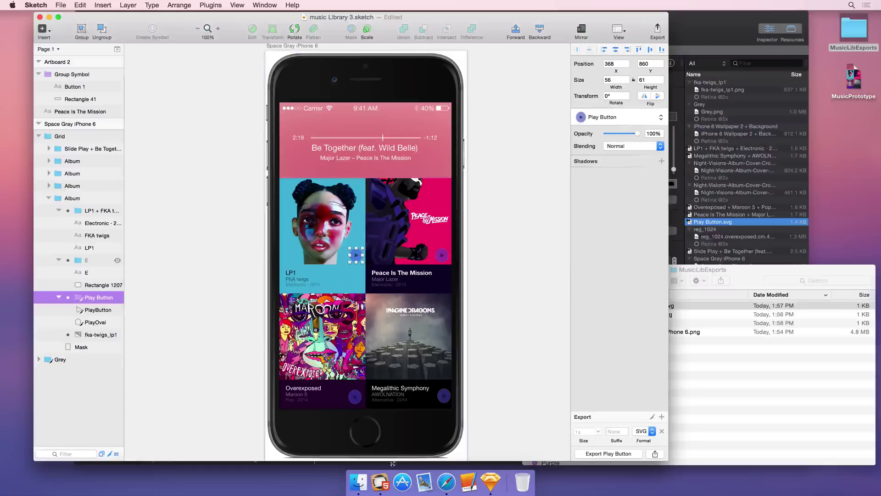
# Update Hype's Play Button.svg resource with the recoloured file from disk, then go back to Sketch.
pyautogui.click(380, 482)
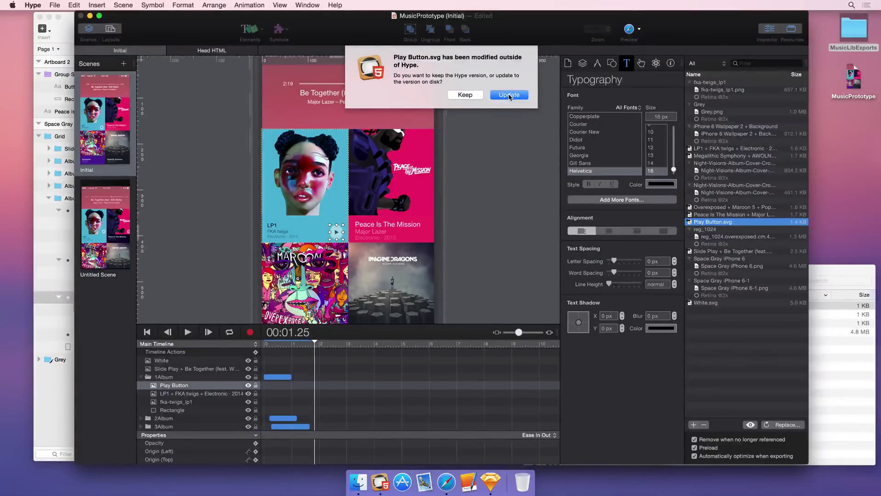
pyautogui.click(509, 95)
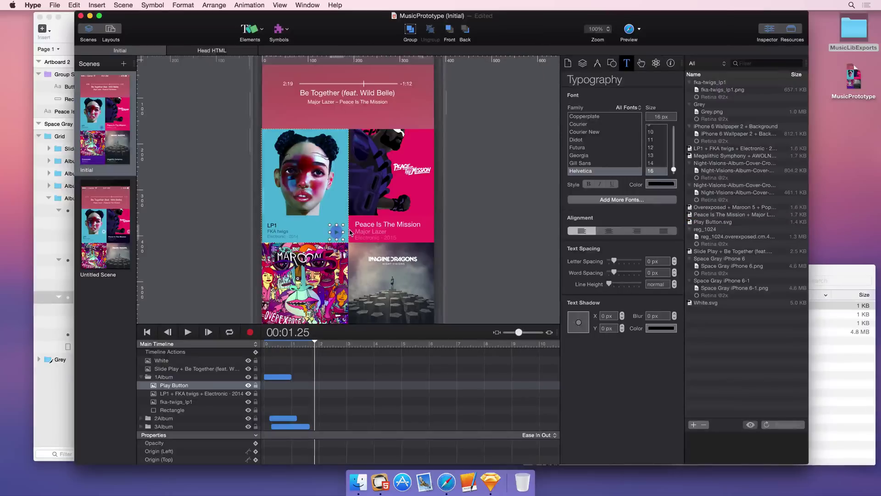
pyautogui.scroll(-2, 341, 233)
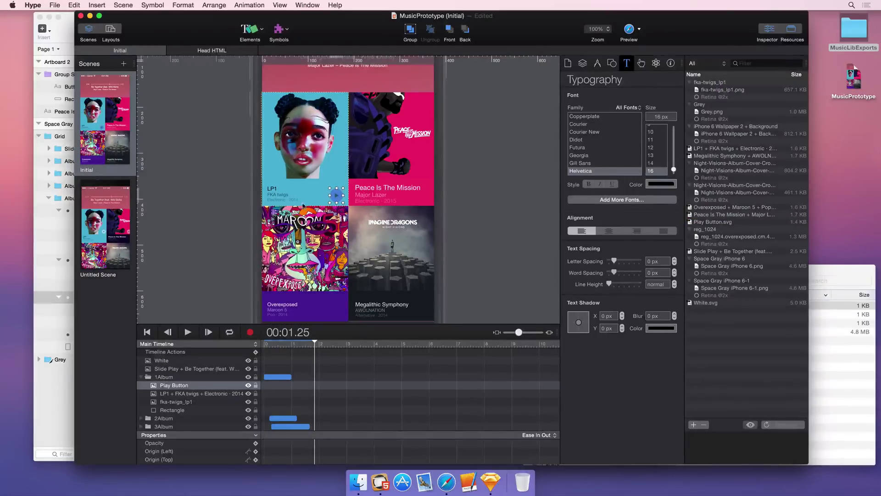
pyautogui.press('super+Tab')
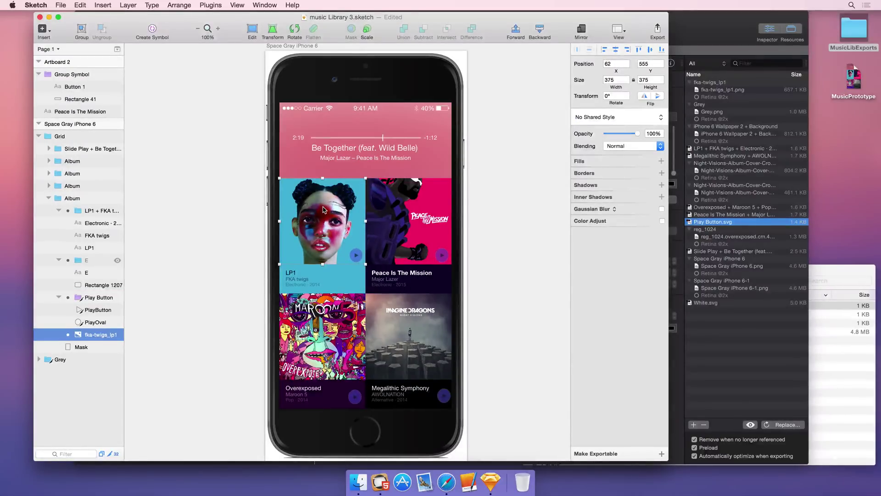
# Export fka-twigs_lp1 as a 2x PNG to MusicLibExports and confirm the 673 KB file.
pyautogui.click(661, 454)
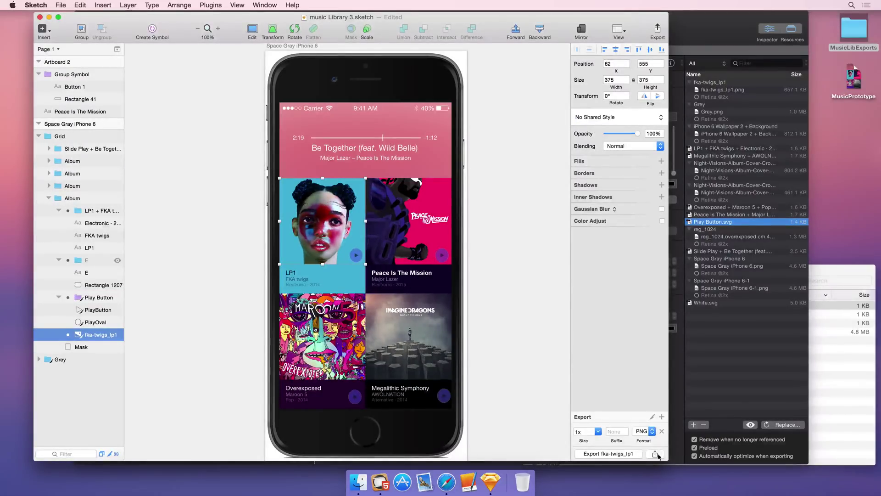
pyautogui.click(598, 431)
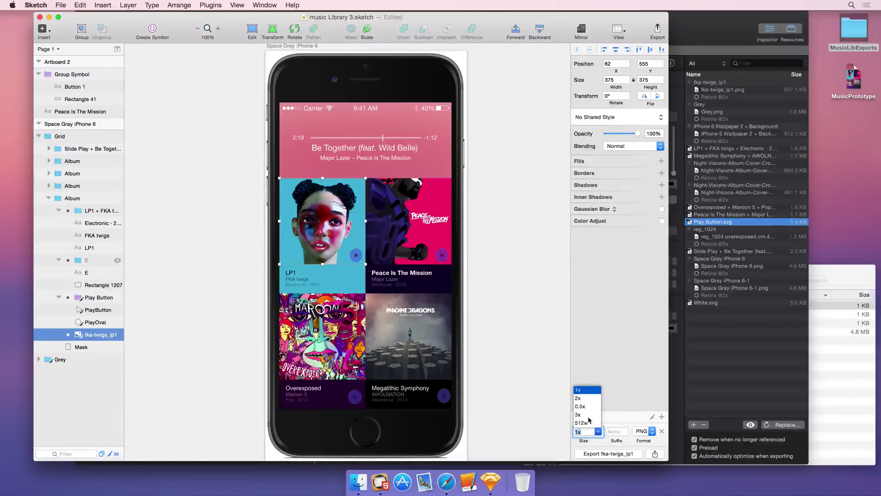
pyautogui.click(579, 398)
pyautogui.click(609, 453)
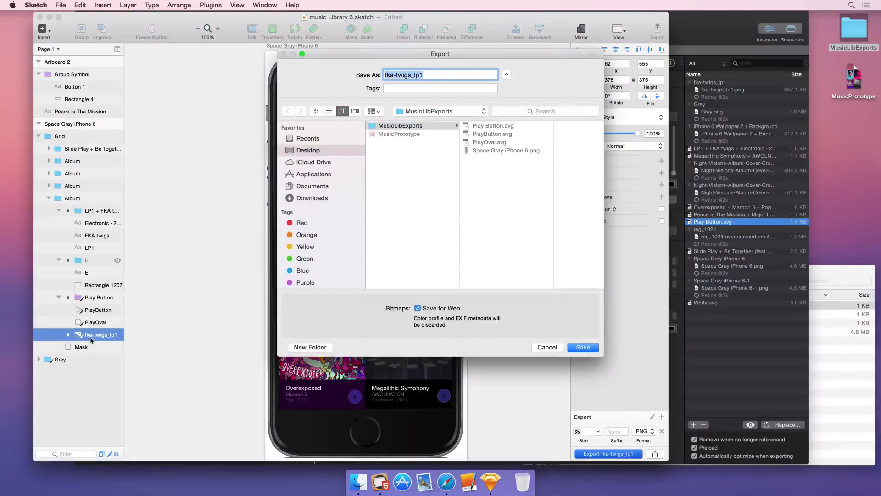
pyautogui.click(581, 348)
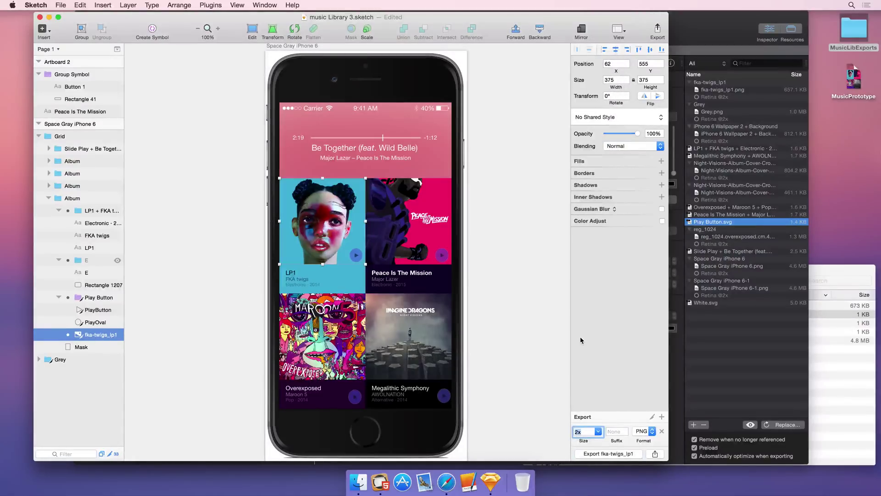
pyautogui.click(850, 377)
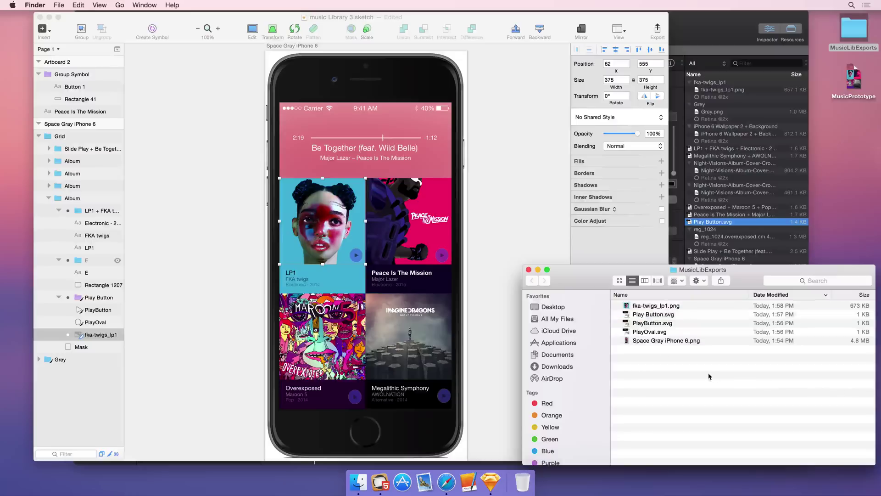
pyautogui.click(661, 307)
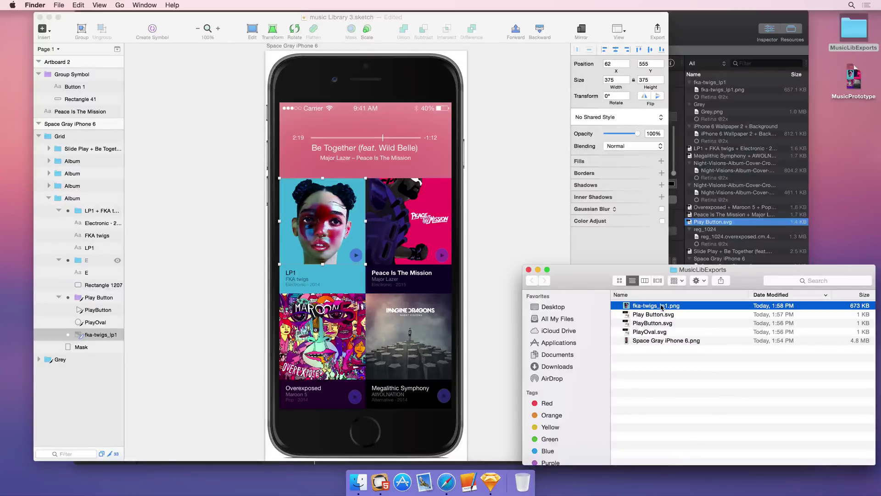
pyautogui.click(507, 18)
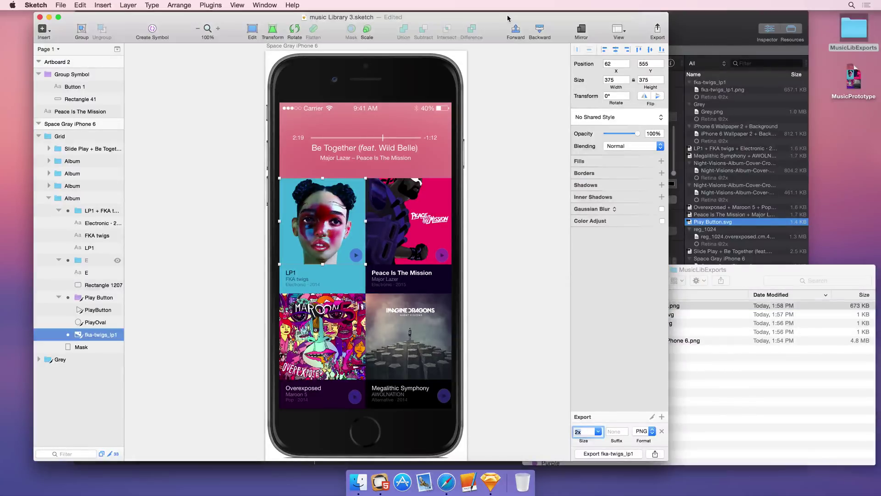
# Export all slices with Export All into MusicLibExports and view the new files.
pyautogui.click(658, 33)
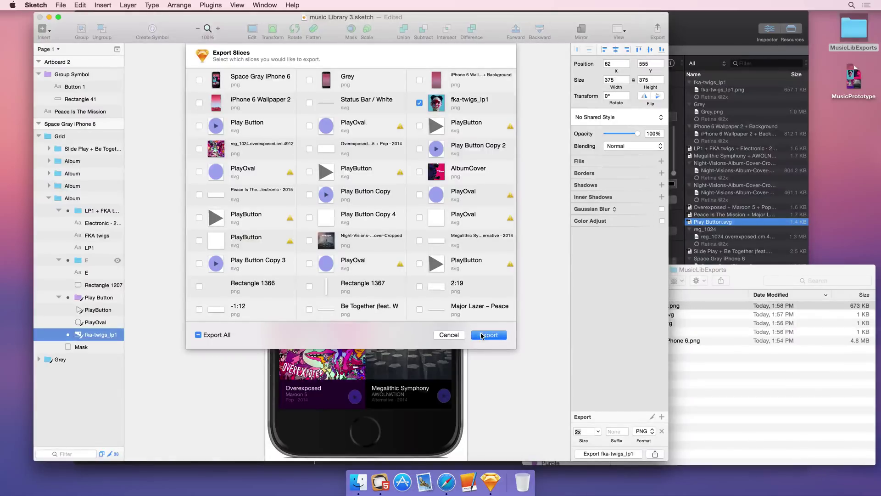
pyautogui.click(198, 335)
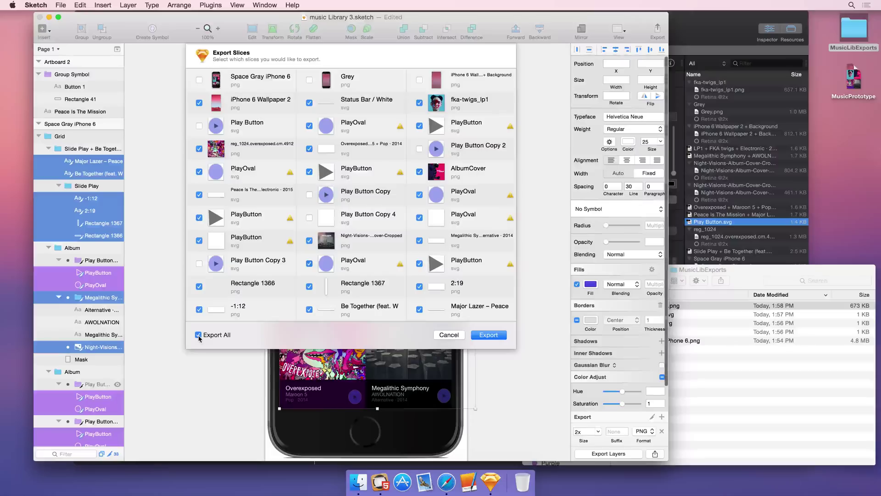
pyautogui.click(488, 335)
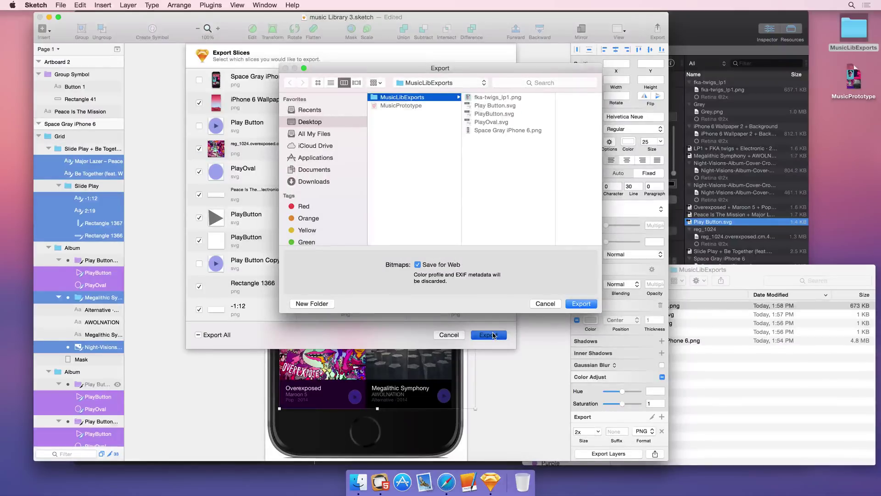
pyautogui.press('Return')
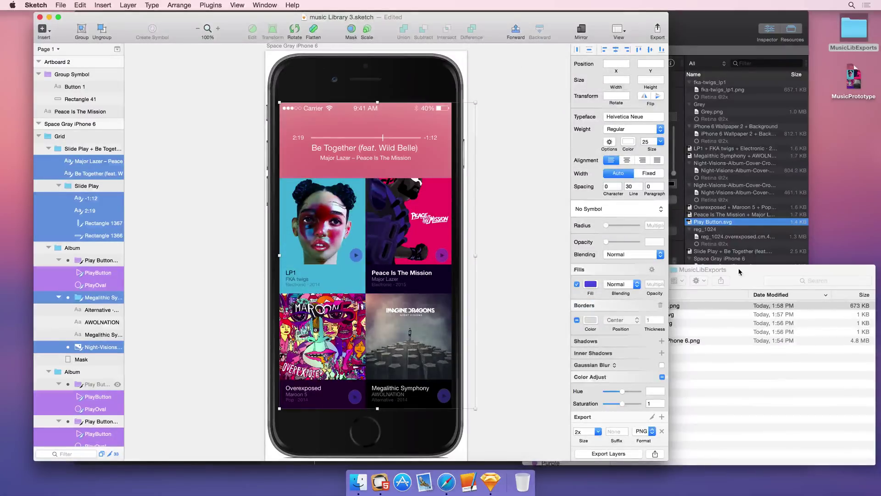
pyautogui.click(739, 272)
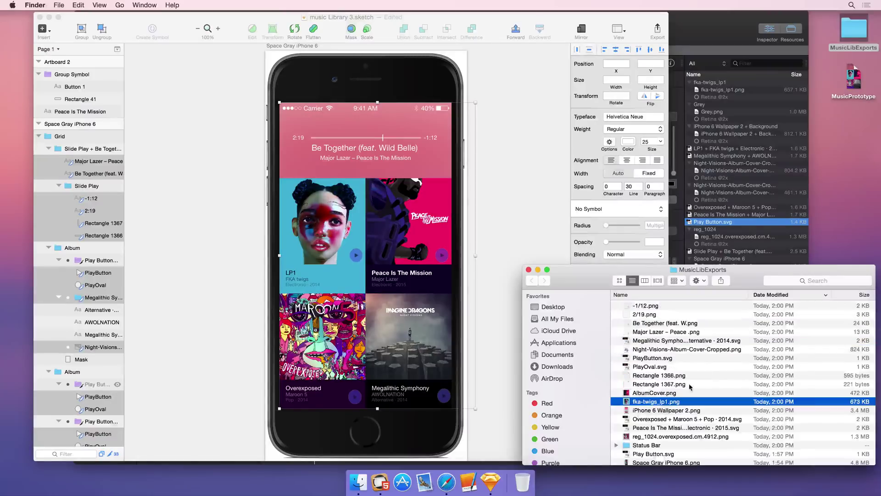
# Update the two changed images from disk in Hype and preview the prototype in Safari.
pyautogui.click(685, 49)
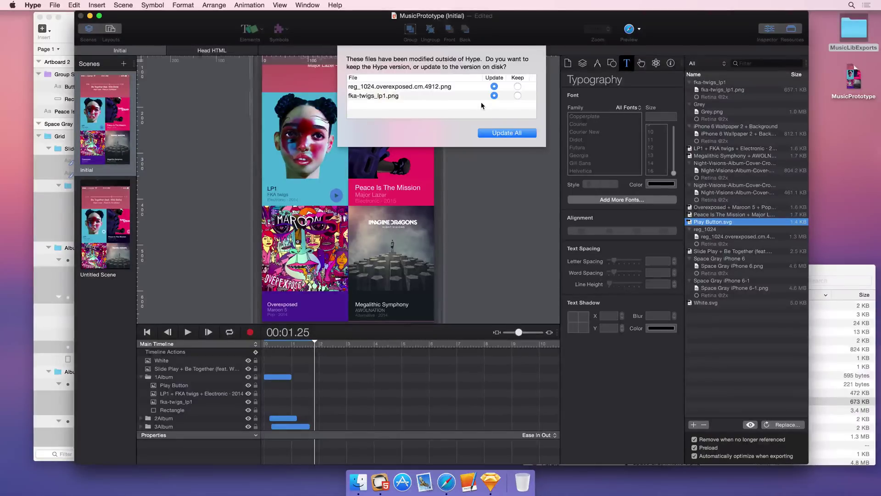
pyautogui.click(495, 132)
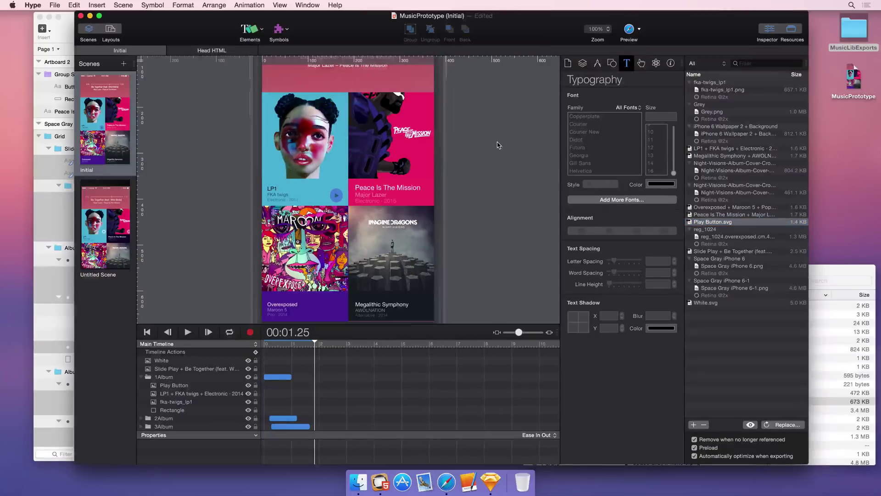
pyautogui.click(628, 32)
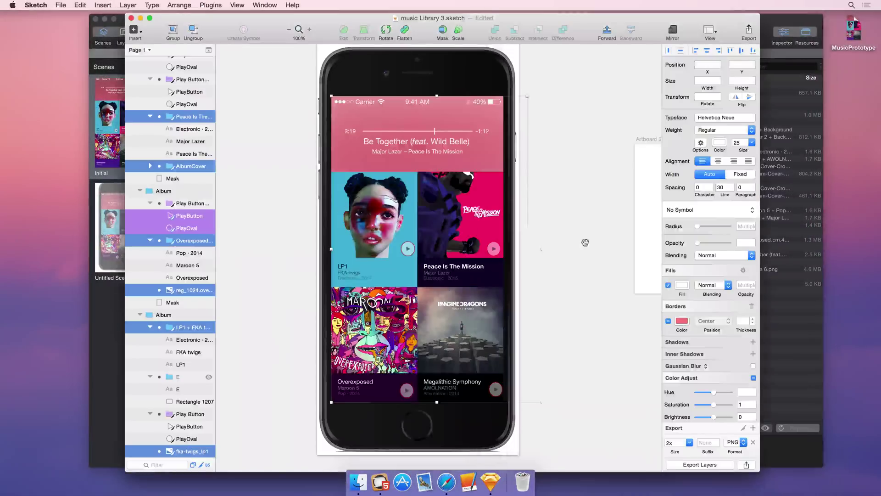
# Zoom in on Artboard 2 in Sketch and select the Peace Is The Mission text layer.
pyautogui.hscroll(10, 466, 260)
pyautogui.click(435, 200)
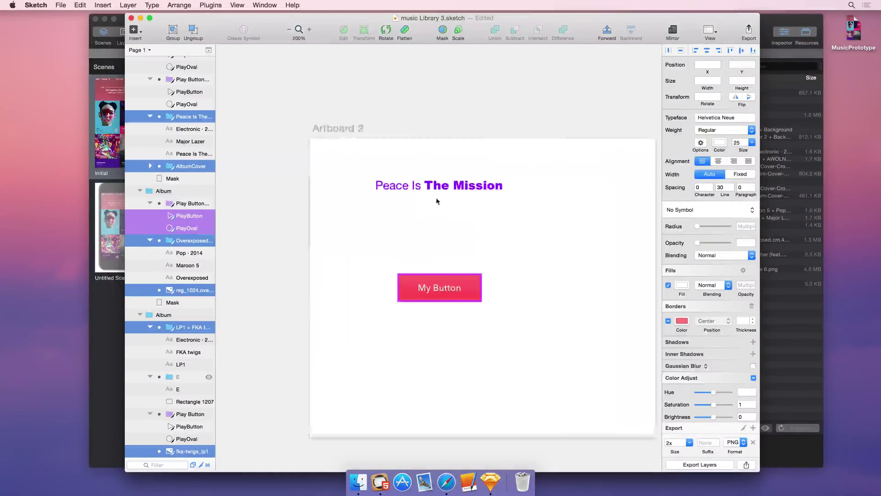
pyautogui.click(437, 187)
pyautogui.doubleClick(437, 186)
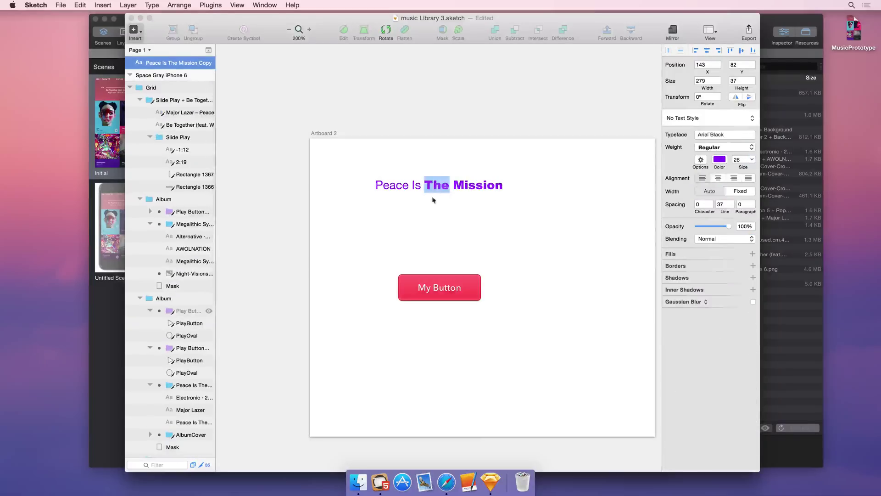
pyautogui.tripleClick(419, 185)
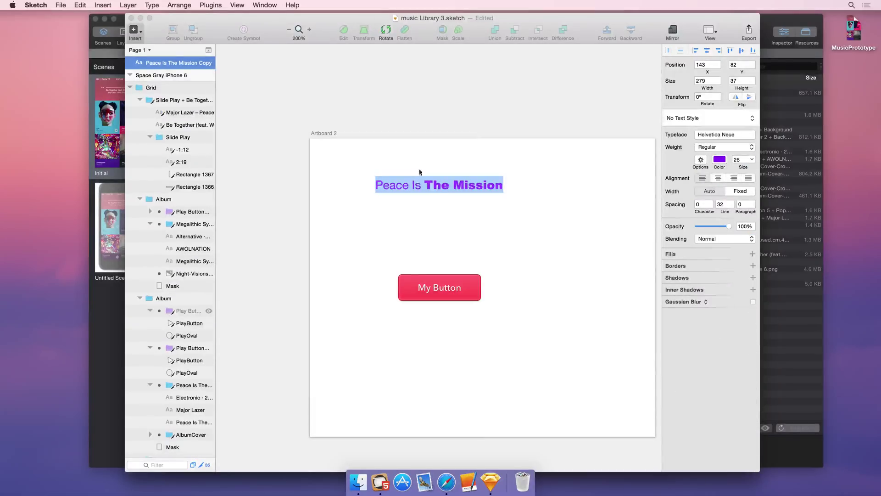
pyautogui.press('Escape')
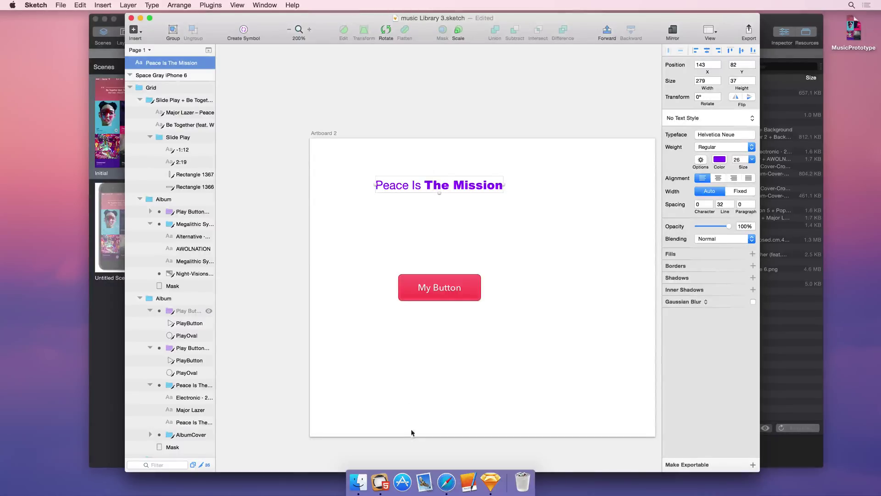
# Paste the title into Hype's Untitled Scene as an image, delete it, and reselect Sketch's title text.
pyautogui.click(380, 482)
pyautogui.click(120, 226)
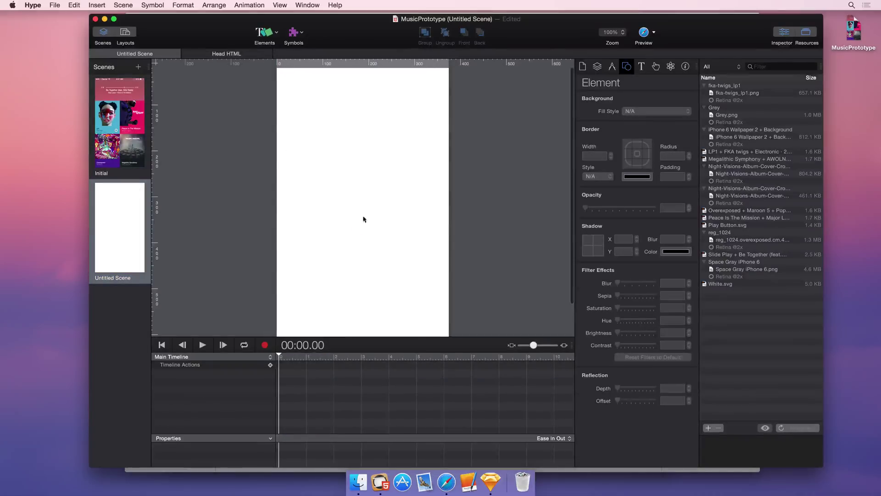
pyautogui.press('super+v')
pyautogui.moveTo(359, 215); pyautogui.dragTo(348, 146)
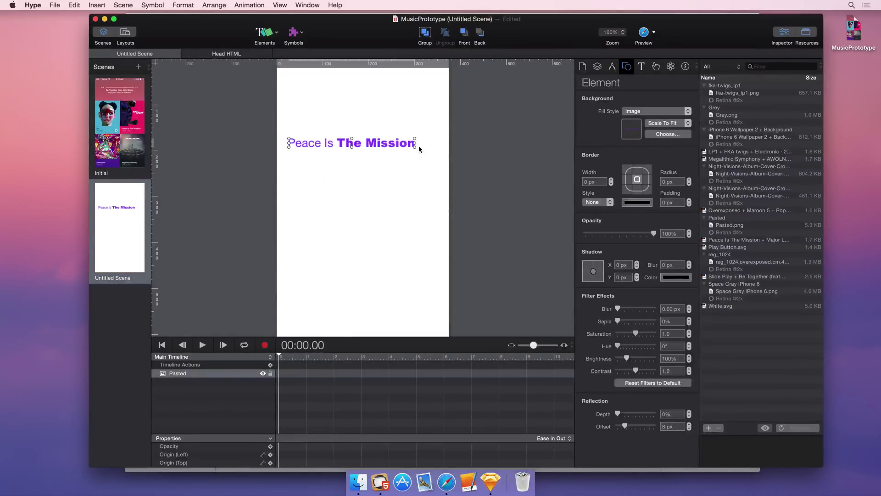
pyautogui.moveTo(415, 147)
pyautogui.mouseDown()
pyautogui.moveTo(439, 167)
pyautogui.moveTo(468, 152)
pyautogui.moveTo(407, 146)
pyautogui.mouseUp()
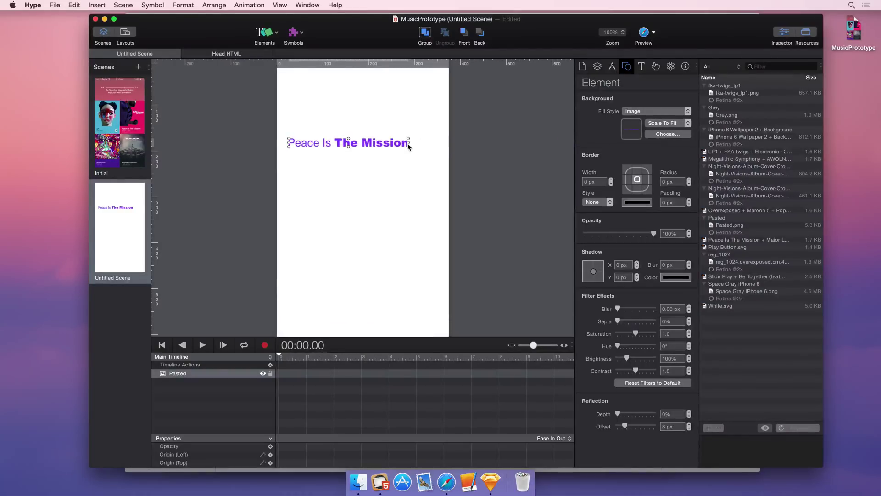
pyautogui.press('Delete')
pyautogui.press('super+Tab')
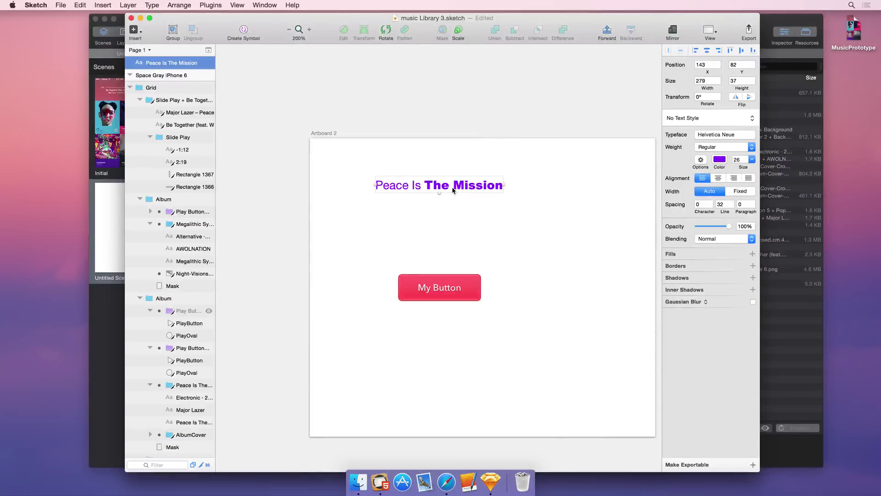
pyautogui.doubleClick(437, 185)
pyautogui.press('super+c')
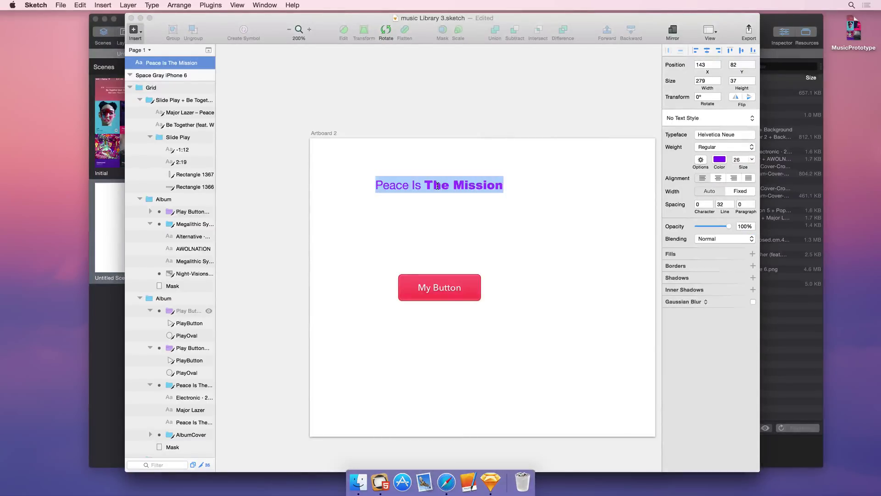
# Insert a Hype text element, paste the styled Peace Is The Mission title, and move it up.
pyautogui.press('super+Tab')
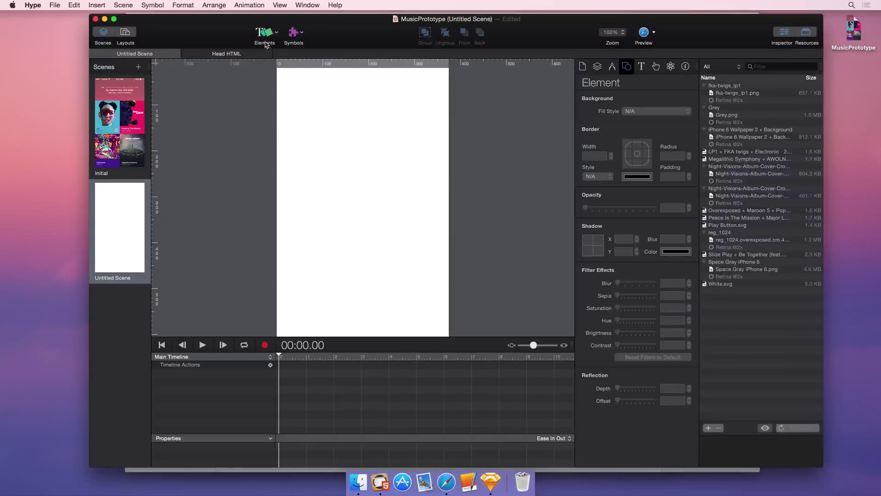
pyautogui.click(264, 32)
pyautogui.click(275, 40)
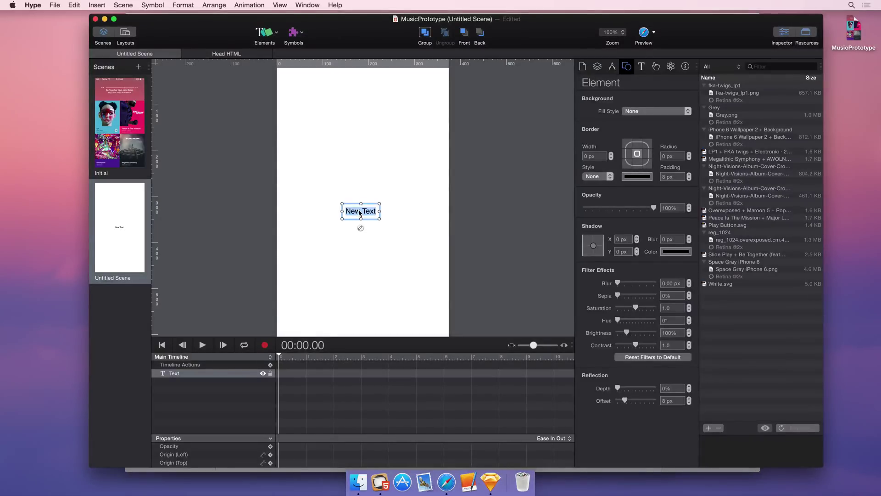
pyautogui.press('super+v')
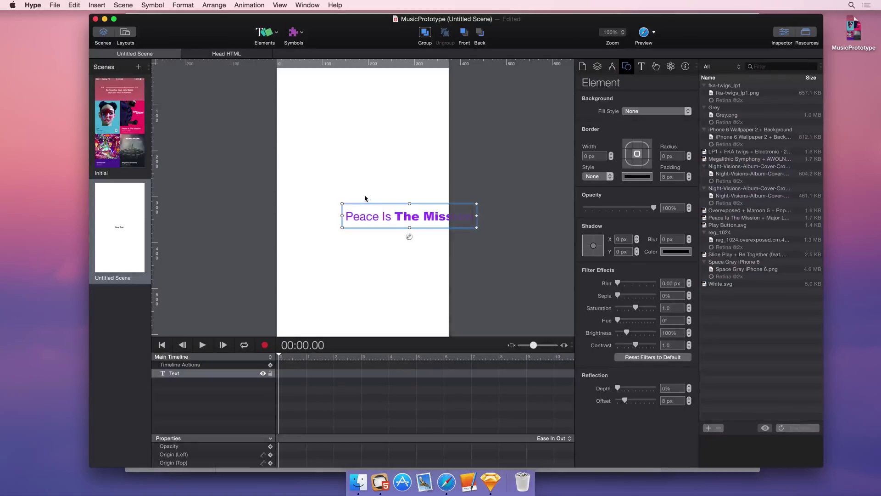
pyautogui.moveTo(410, 236); pyautogui.dragTo(361, 184)
# Inspect the title's inline style markup and colour in the HTML editor, then close it.
pyautogui.click(361, 185)
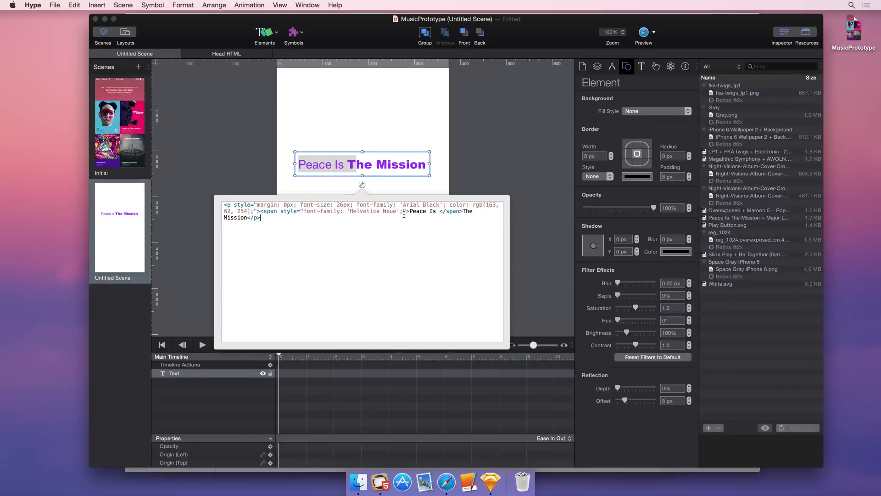
pyautogui.moveTo(393, 211); pyautogui.dragTo(350, 205)
pyautogui.click(474, 205)
pyautogui.click(249, 167)
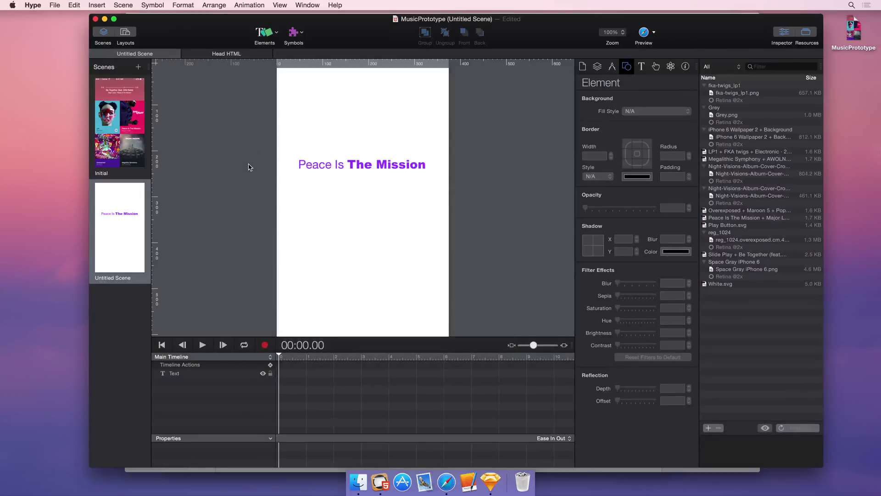
pyautogui.press('super+Tab')
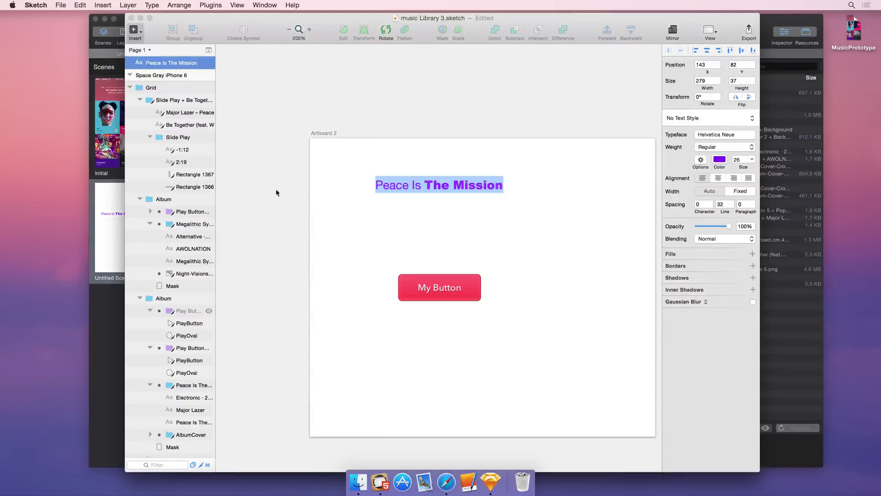
# Copy the CSS attributes of the My Button layer in Sketch.
pyautogui.click(281, 210)
pyautogui.click(420, 293)
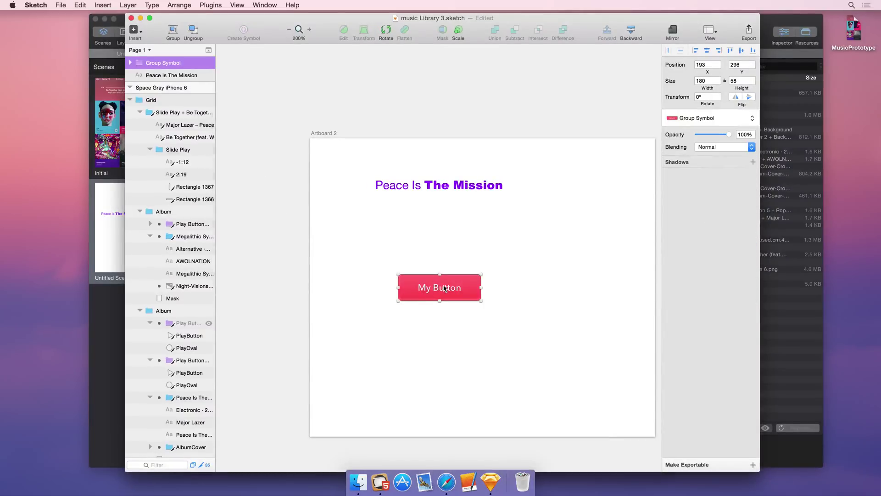
pyautogui.click(130, 63)
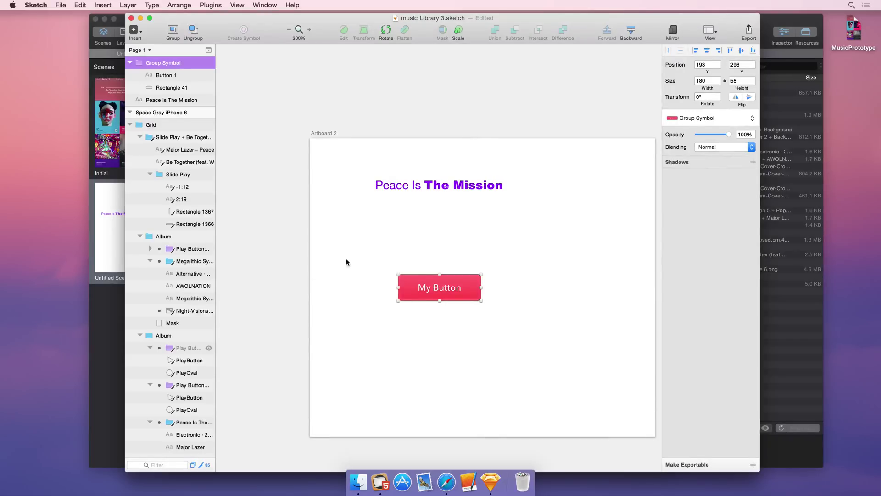
pyautogui.rightClick(413, 277)
pyautogui.click(436, 375)
# In Hype's Head HTML, add a <style> block with a .mybutton rule containing the pasted button CSS.
pyautogui.click(380, 481)
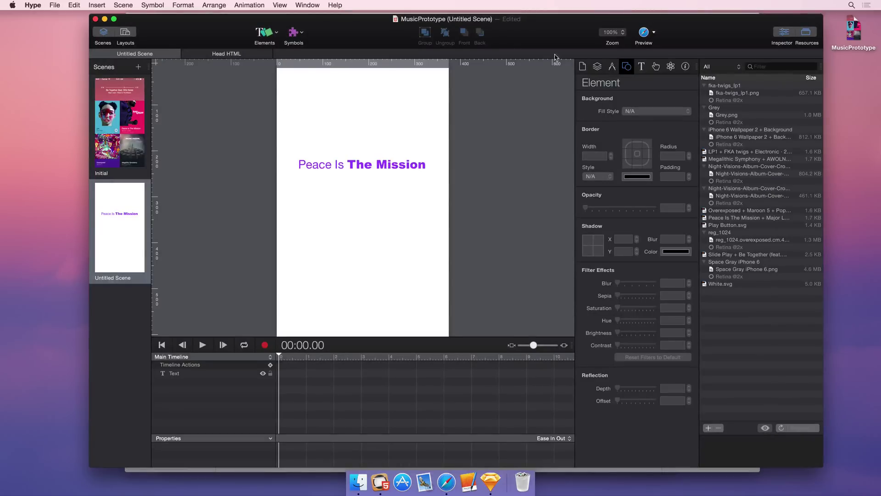
pyautogui.click(582, 67)
pyautogui.click(622, 191)
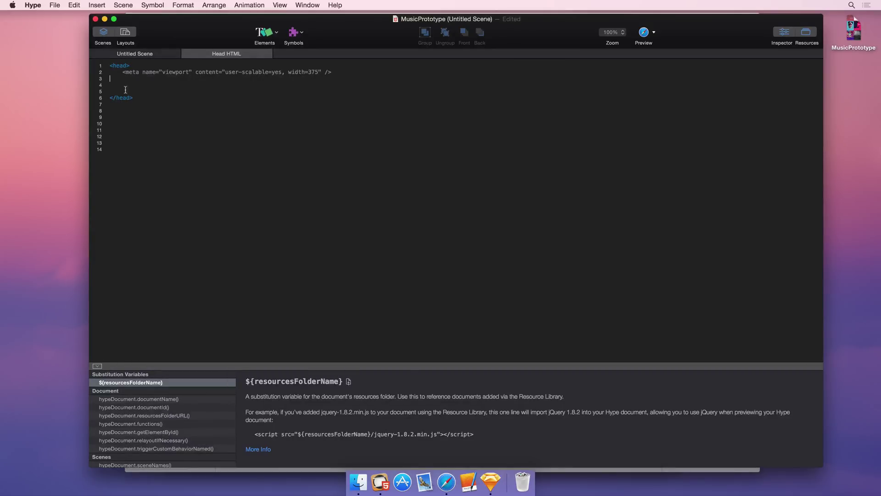
pyautogui.write('<style>')
pyautogui.press('Return')
pyautogui.write('.mybutton{')
pyautogui.press('super+v')
pyautogui.press('Return')
pyautogui.press('Return')
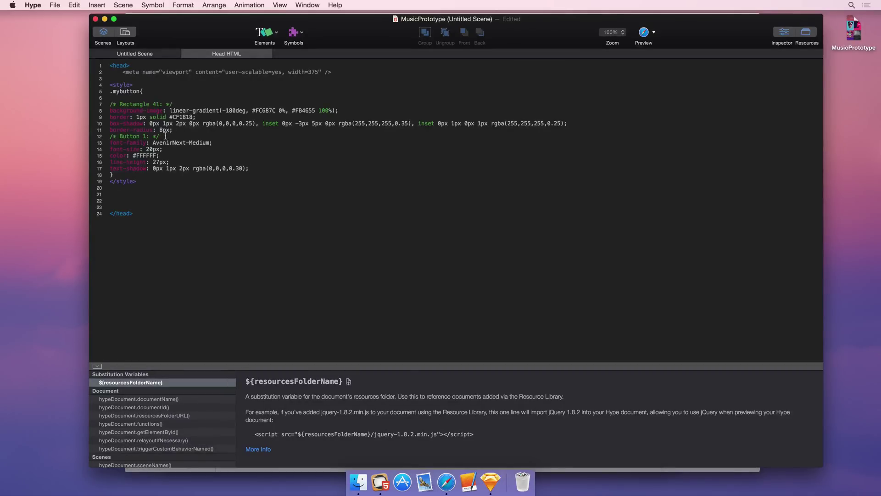
pyautogui.moveTo(164, 136); pyautogui.dragTo(257, 169)
pyautogui.click(257, 169)
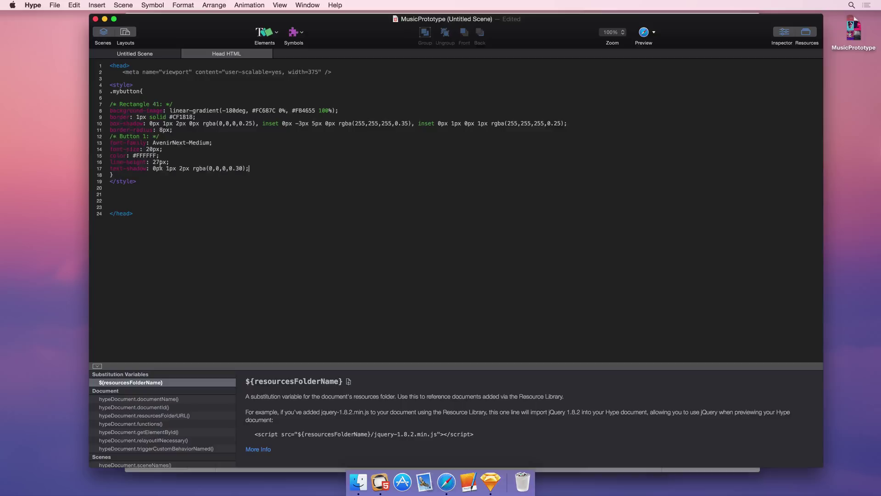
# Insert a text element whose HTML is <button class="mybutton">This is my button</button>.
pyautogui.click(138, 53)
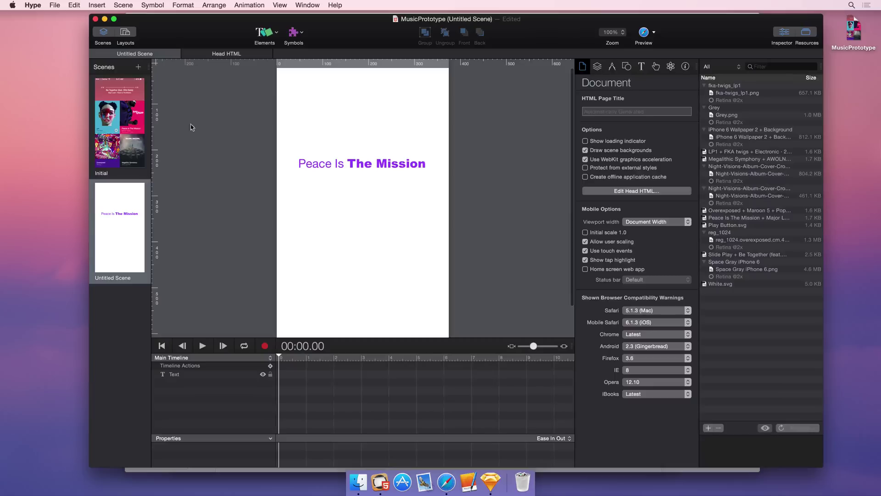
pyautogui.click(268, 34)
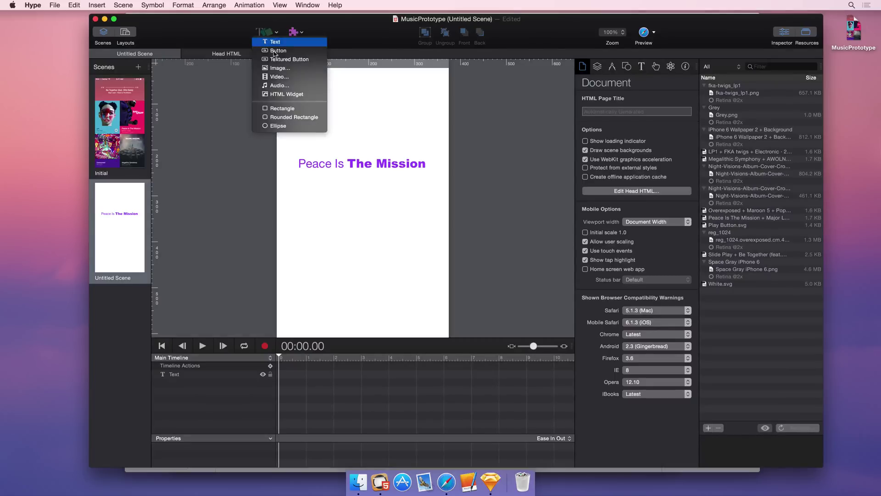
pyautogui.click(276, 39)
pyautogui.click(360, 227)
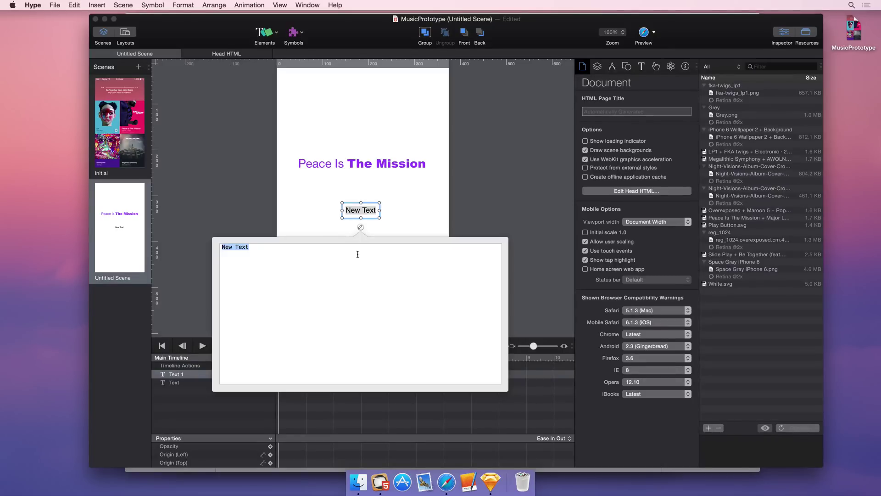
pyautogui.write('<button class="mybutton')
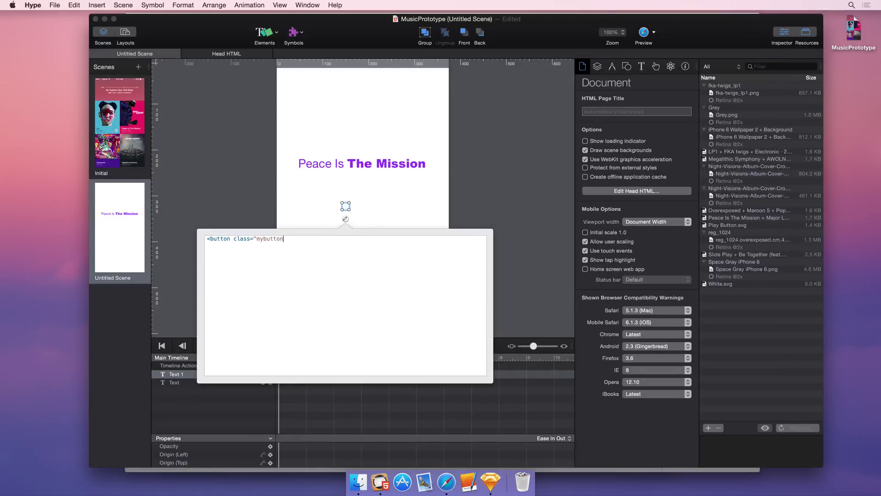
pyautogui.write('">This is m')
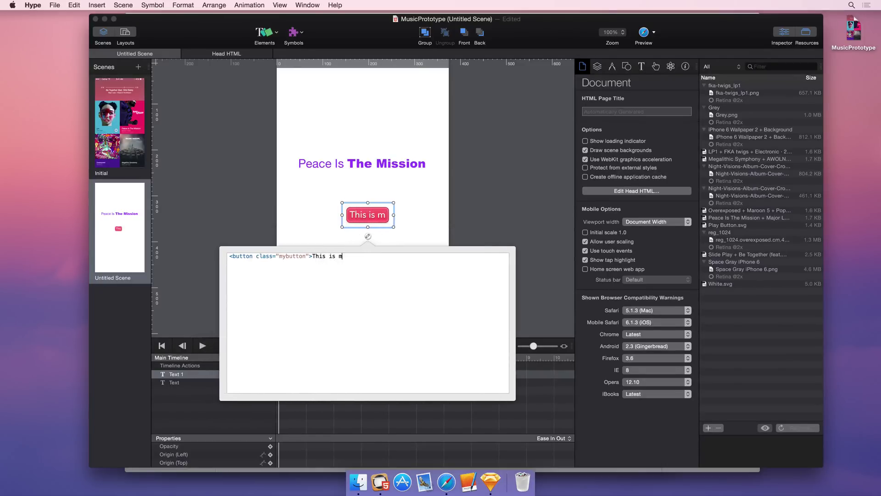
pyautogui.write('y button</button>')
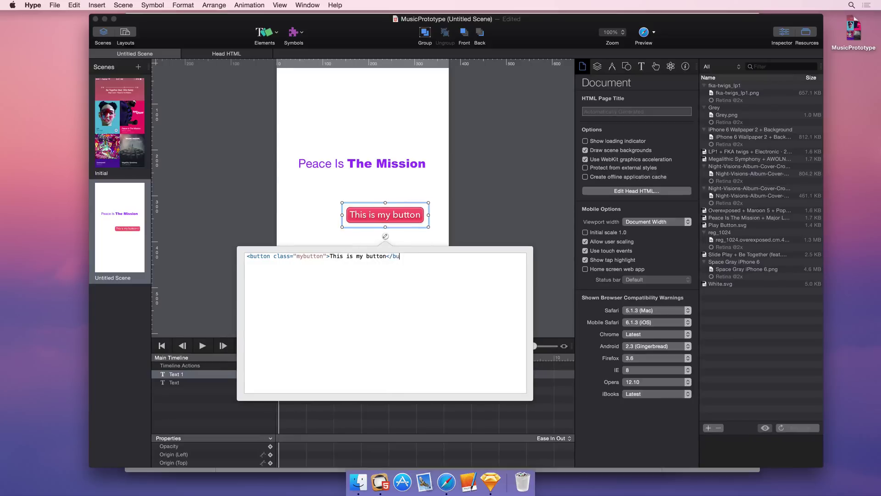
# Insert a button lower on the page, label it 'Another Button' and widen it to fit.
pyautogui.click(397, 255)
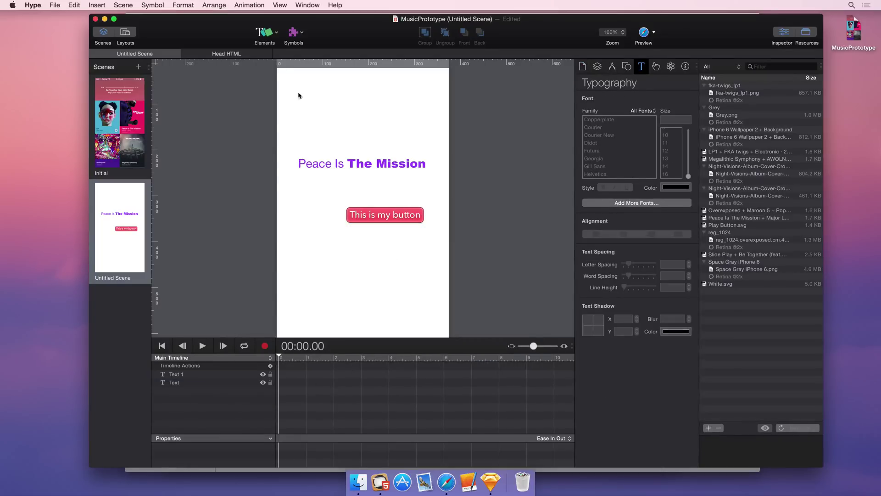
pyautogui.click(264, 33)
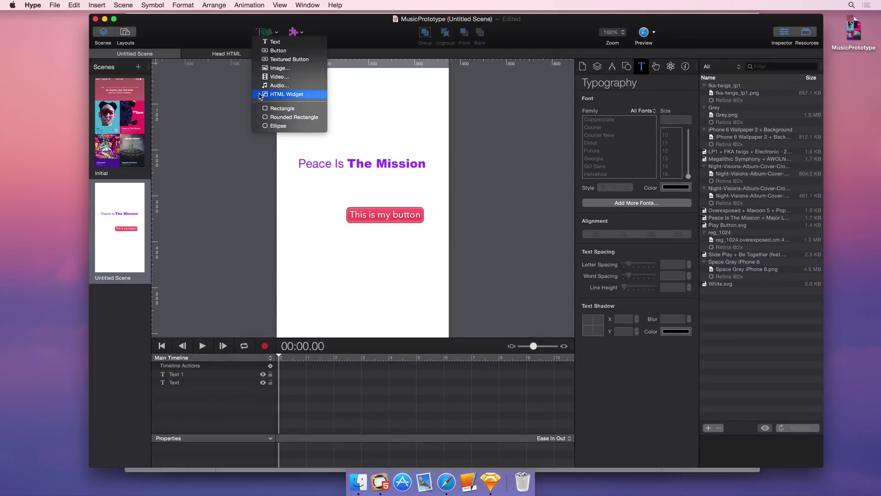
pyautogui.click(283, 55)
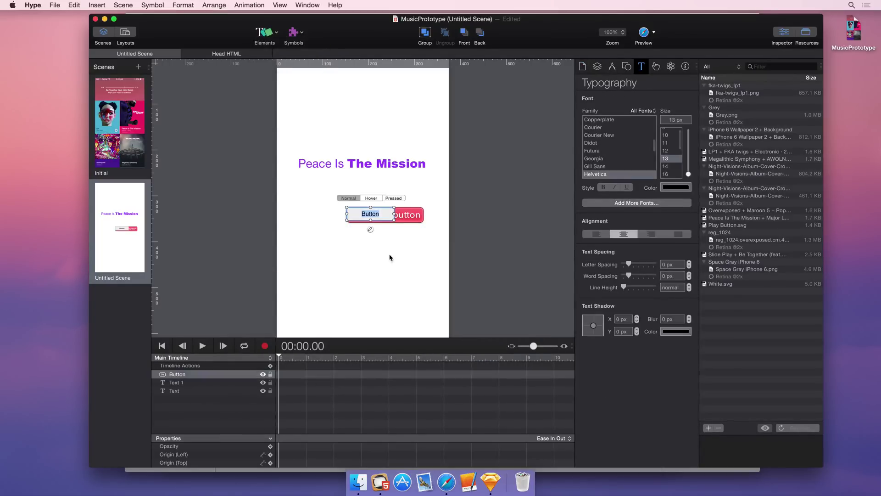
pyautogui.moveTo(380, 217); pyautogui.dragTo(365, 274)
pyautogui.doubleClick(365, 274)
pyautogui.write('Another Button')
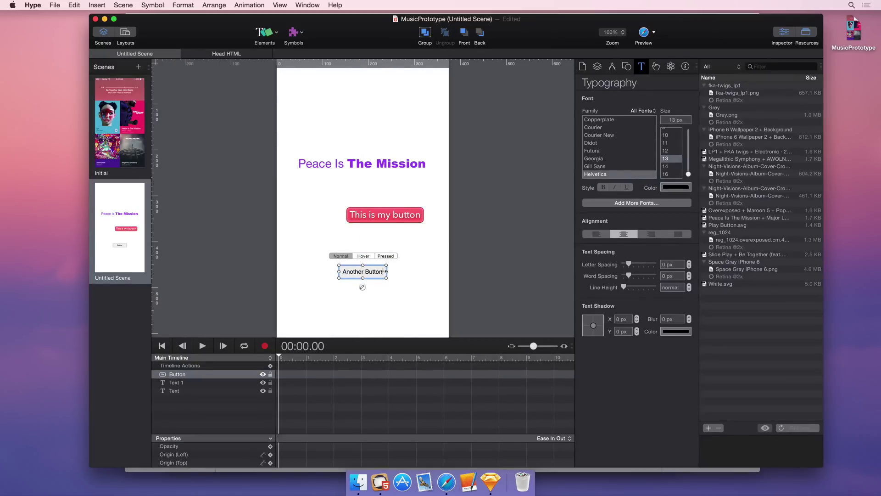
pyautogui.moveTo(386, 272); pyautogui.dragTo(416, 271)
# Give the button the class name mybutton, check its text colour, and preview in Safari.
pyautogui.click(685, 67)
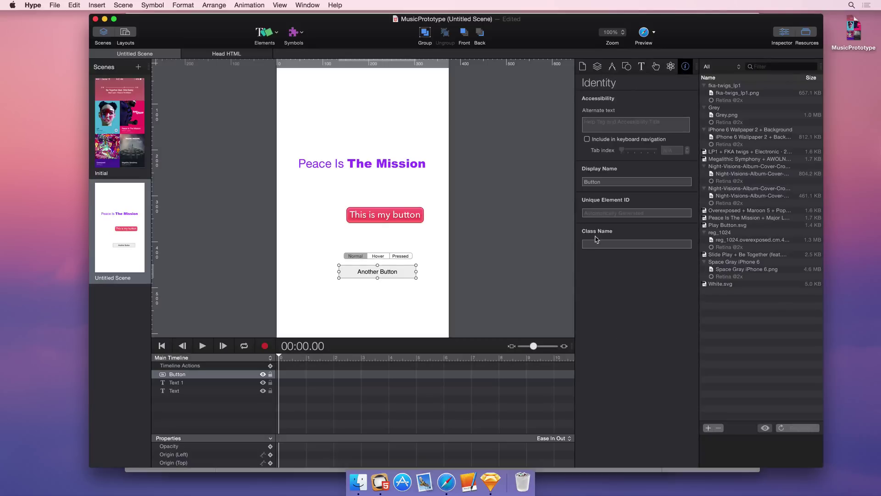
pyautogui.click(605, 245)
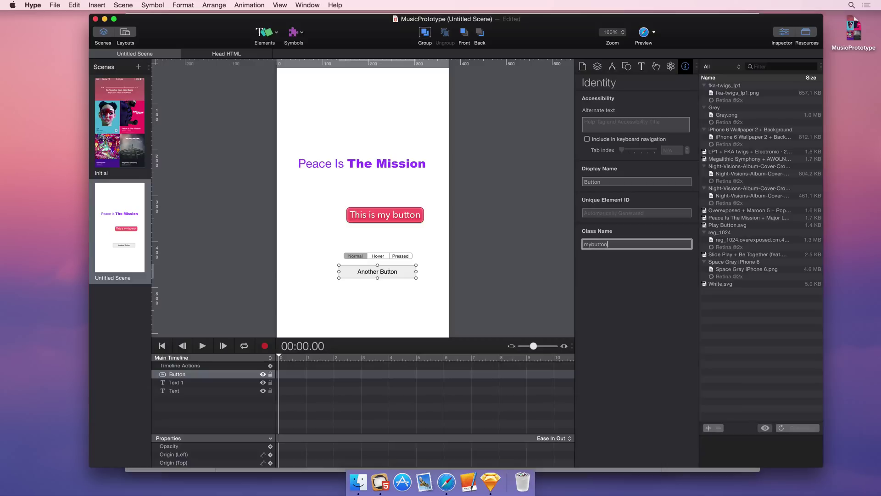
pyautogui.write('mybutton')
pyautogui.press('Return')
pyautogui.click(641, 67)
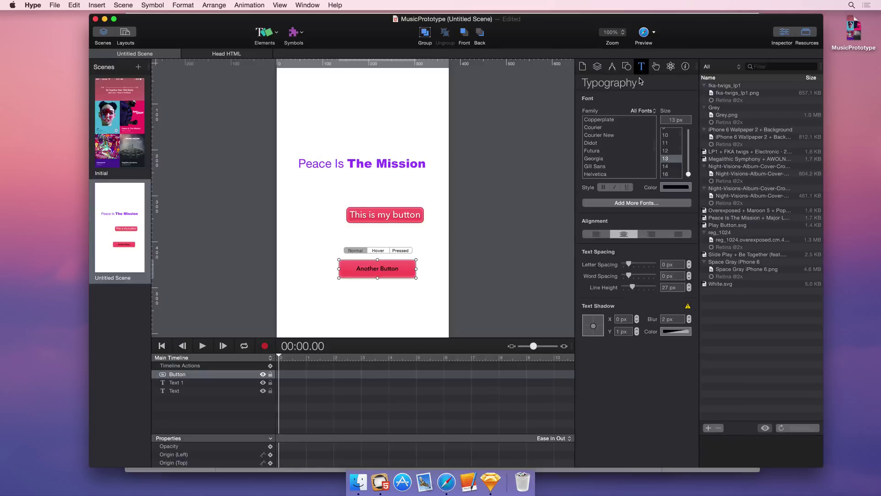
pyautogui.click(670, 188)
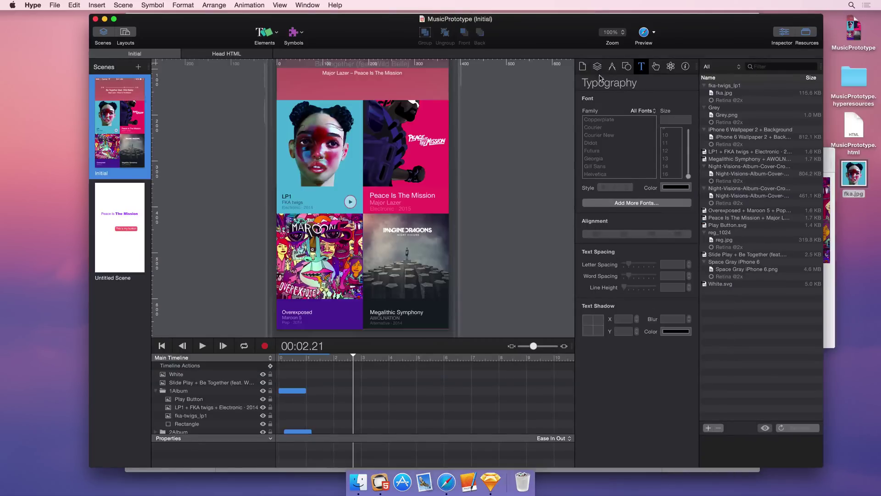
pyautogui.click(643, 32)
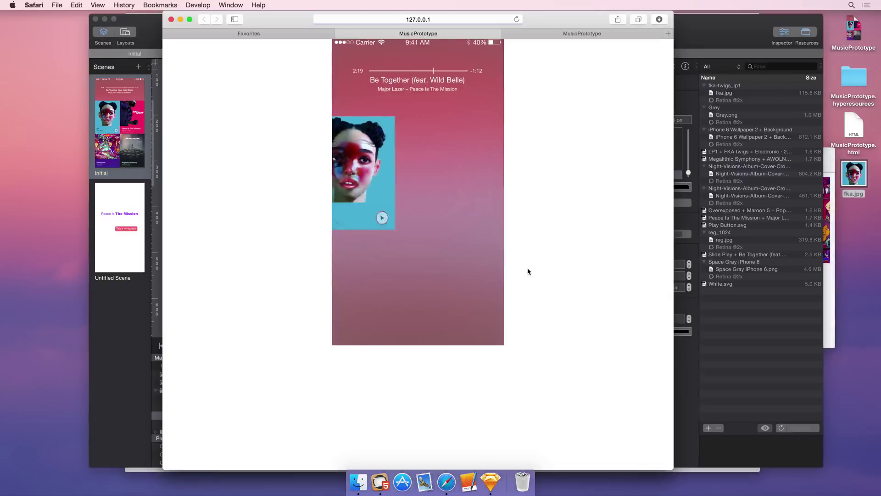